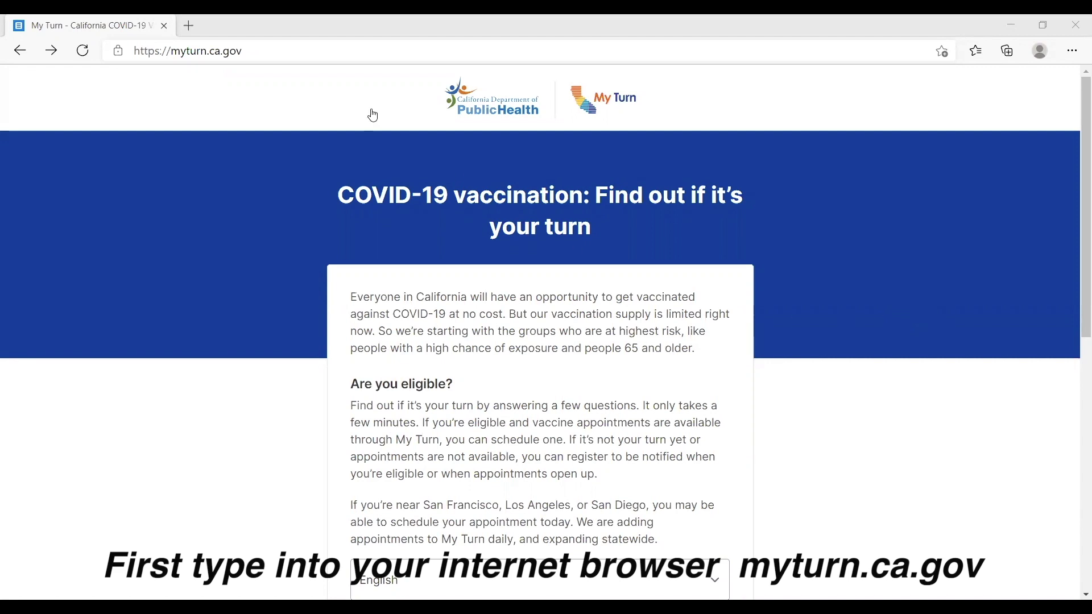
Reload myturn.ca.gov and scroll down to the Check my eligibility button.
left_click_drag(175, 52, 258, 50)
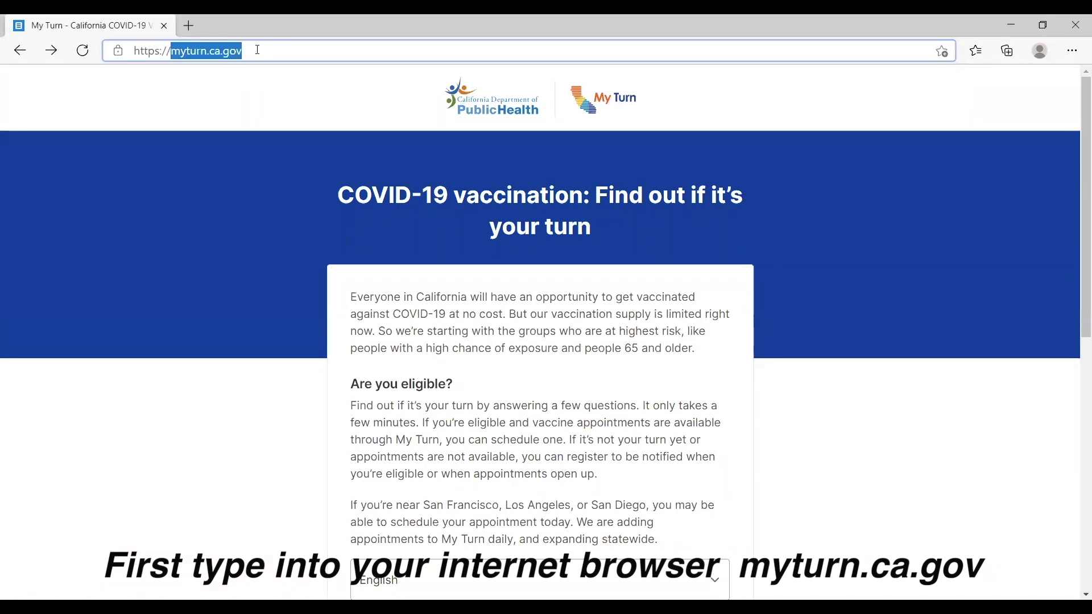
key("Return")
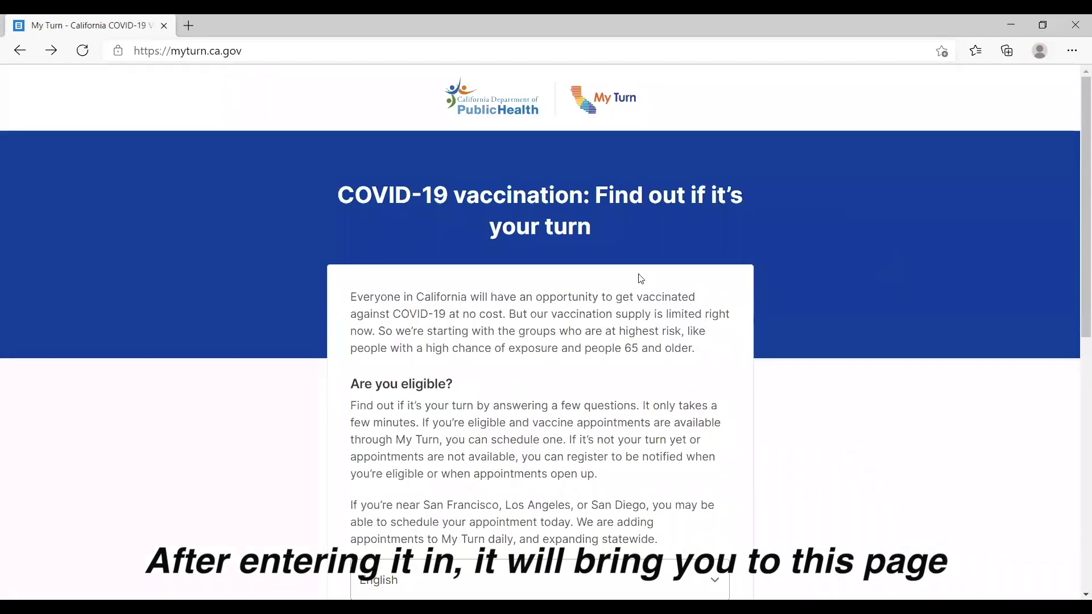
scroll(756, 313, "down", 2)
scroll(763, 316, "down", 1)
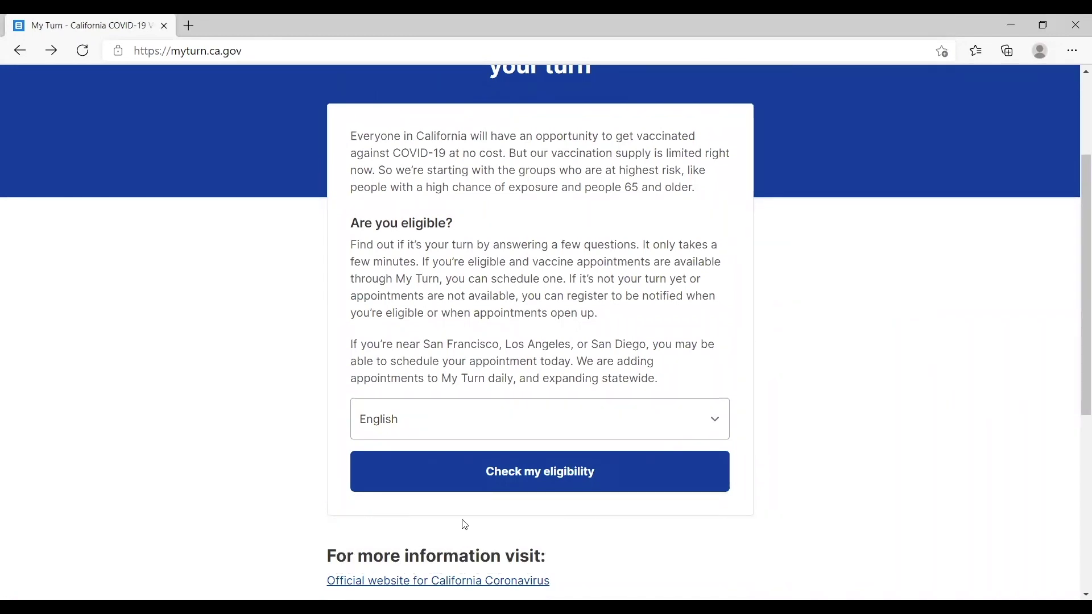
Start the eligibility check, confirming age 18 or older and consent to share vaccination information.
left_click(627, 489)
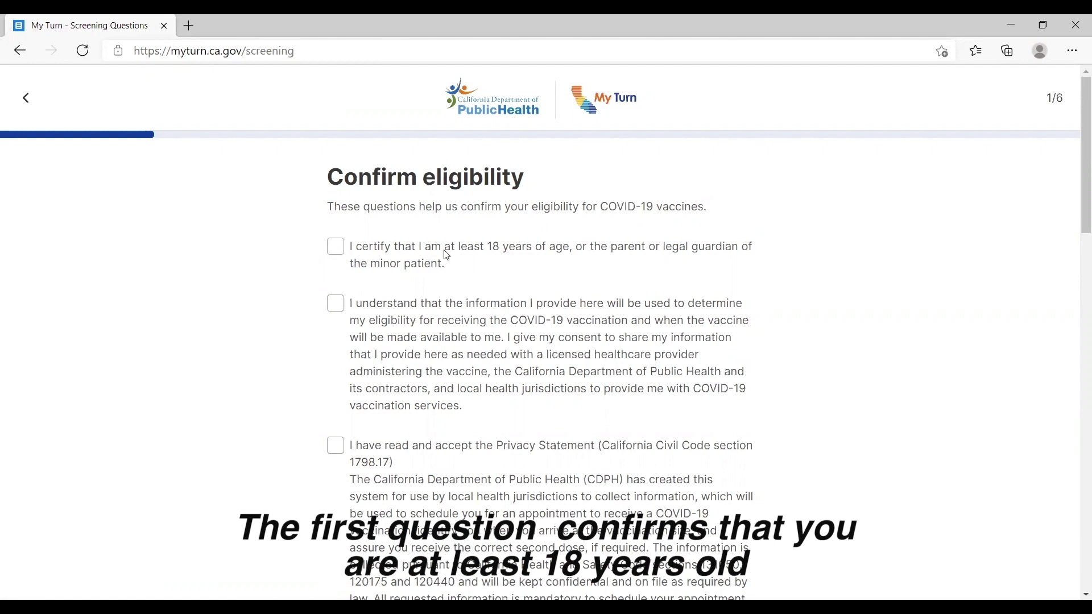
left_click(335, 256)
scroll(488, 341, "down", 1)
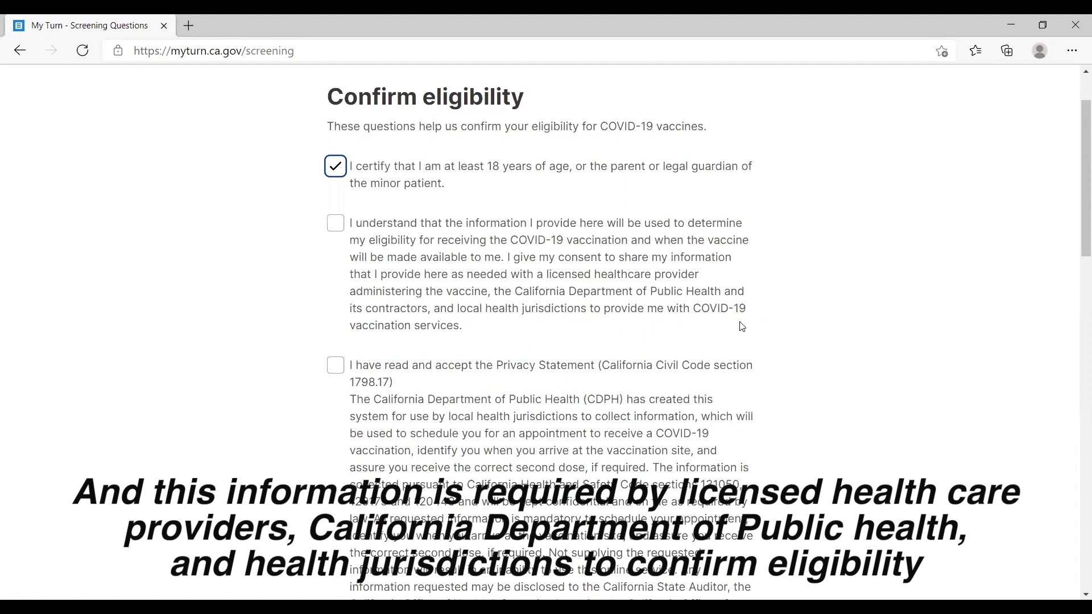
left_click(336, 226)
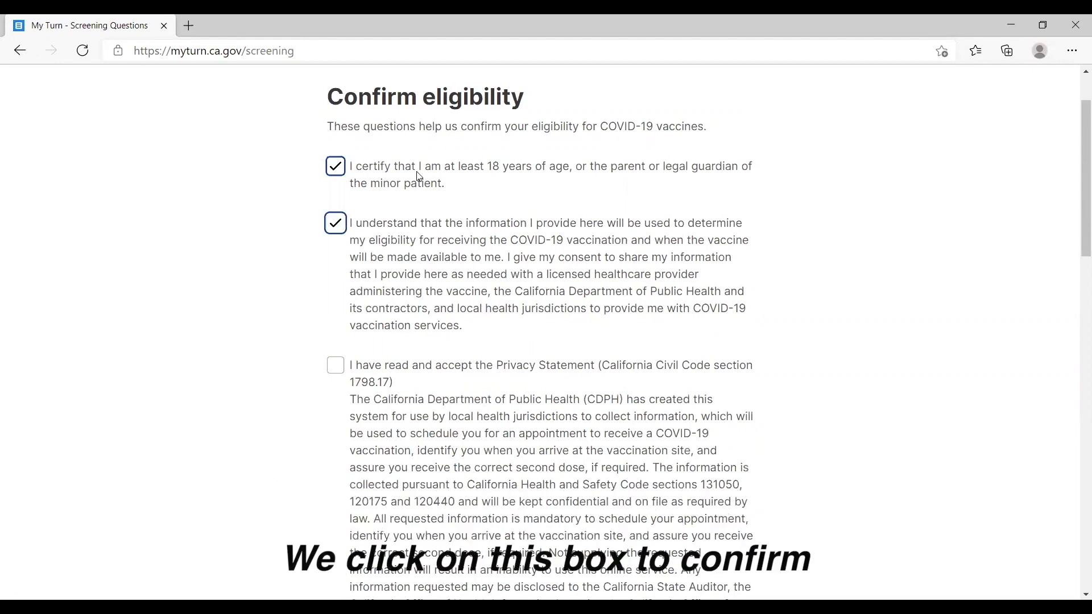
scroll(463, 348, "down", 1)
scroll(374, 307, "down", 1)
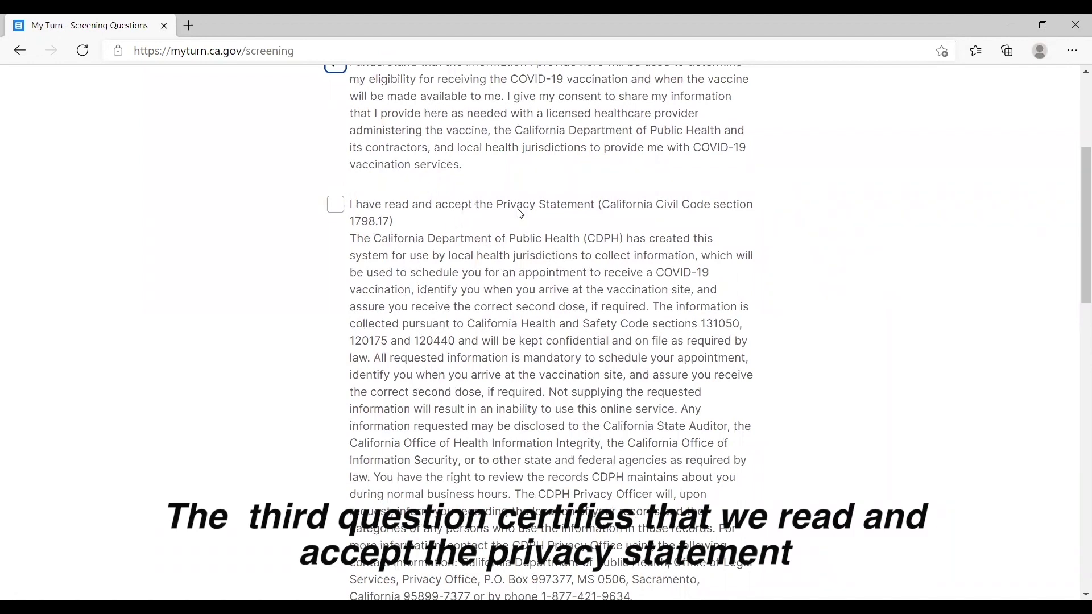
scroll(474, 378, "down", 1)
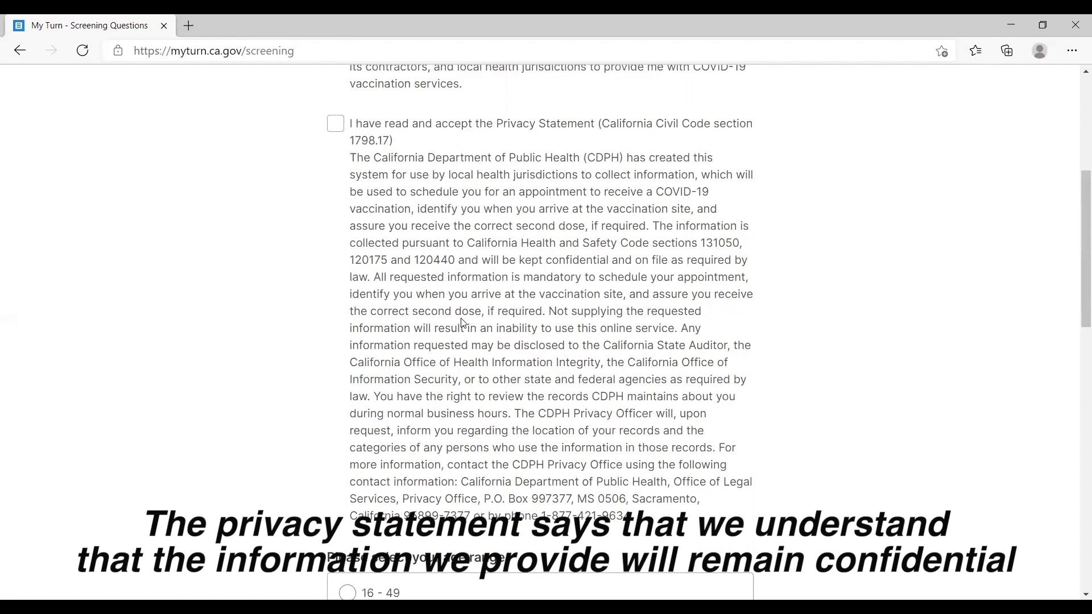
Accept the Privacy Statement and choose the '75 and older' age range.
left_click(336, 124)
scroll(631, 256, "down", 1)
scroll(636, 286, "down", 5)
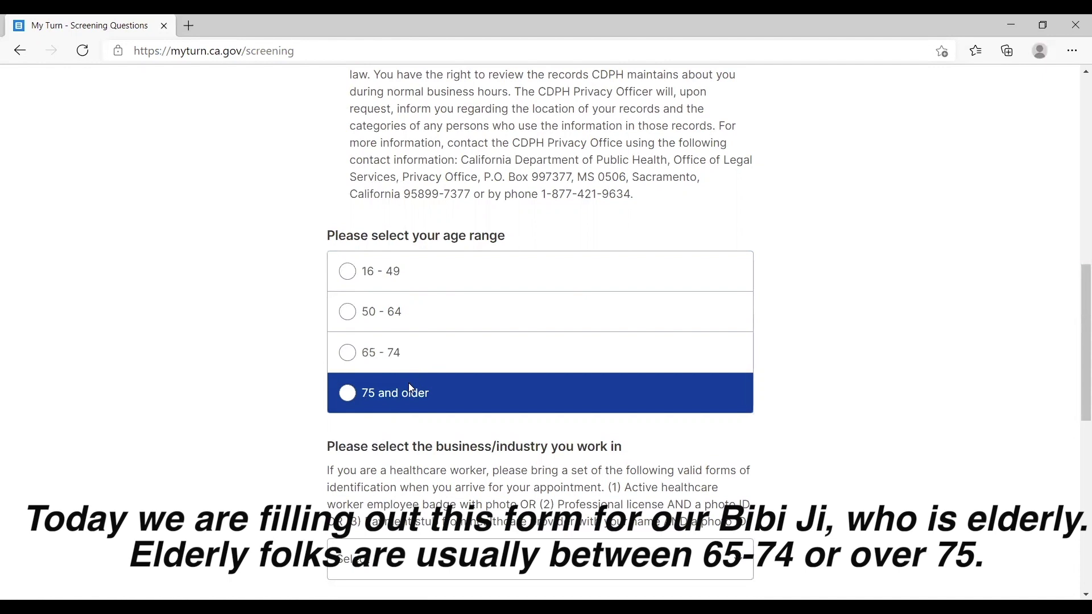
left_click(389, 399)
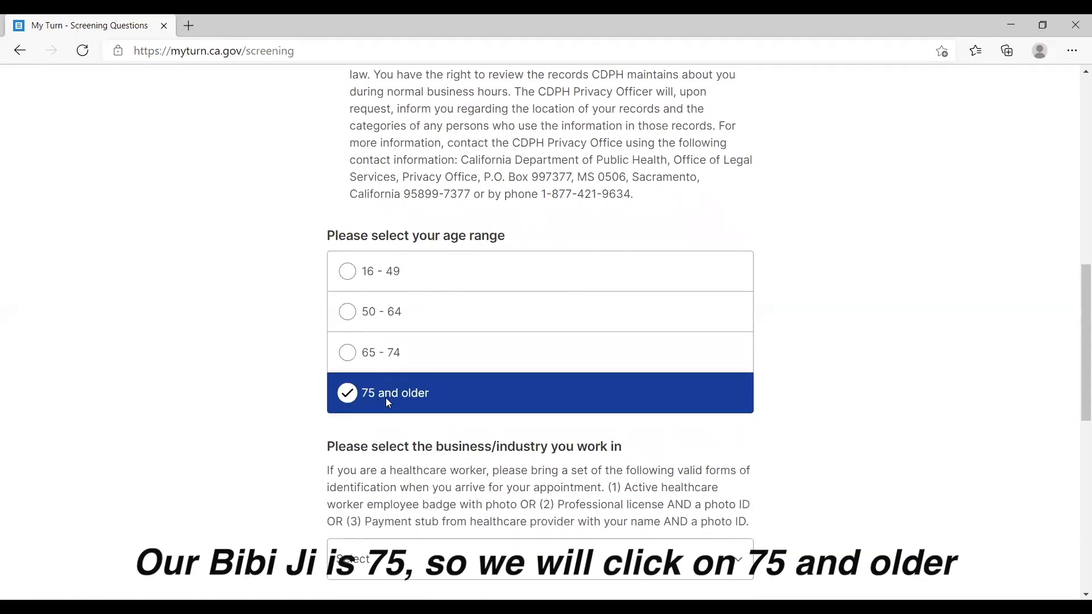
scroll(932, 370, "down", 3)
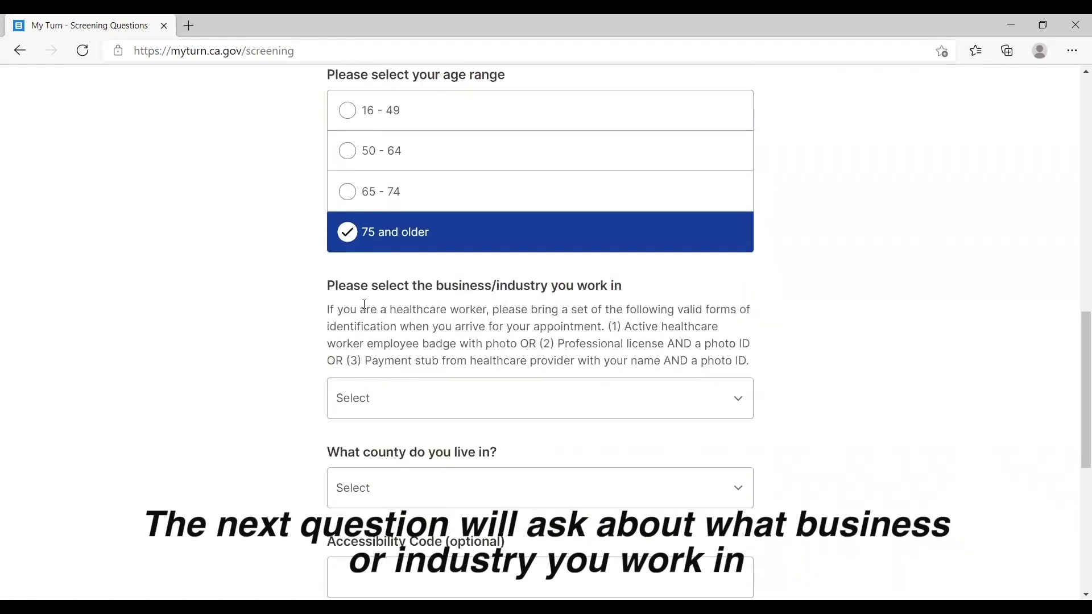
left_click(533, 393)
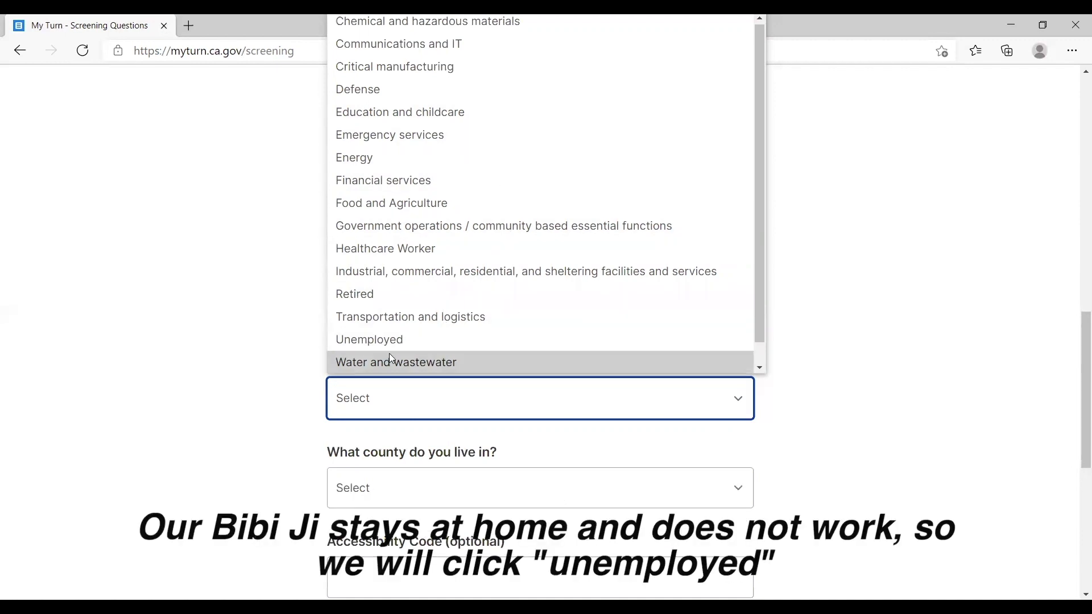
Choose Unemployed from the business/industry list.
left_click(437, 348)
scroll(976, 362, "down", 2)
scroll(976, 362, "down", 2)
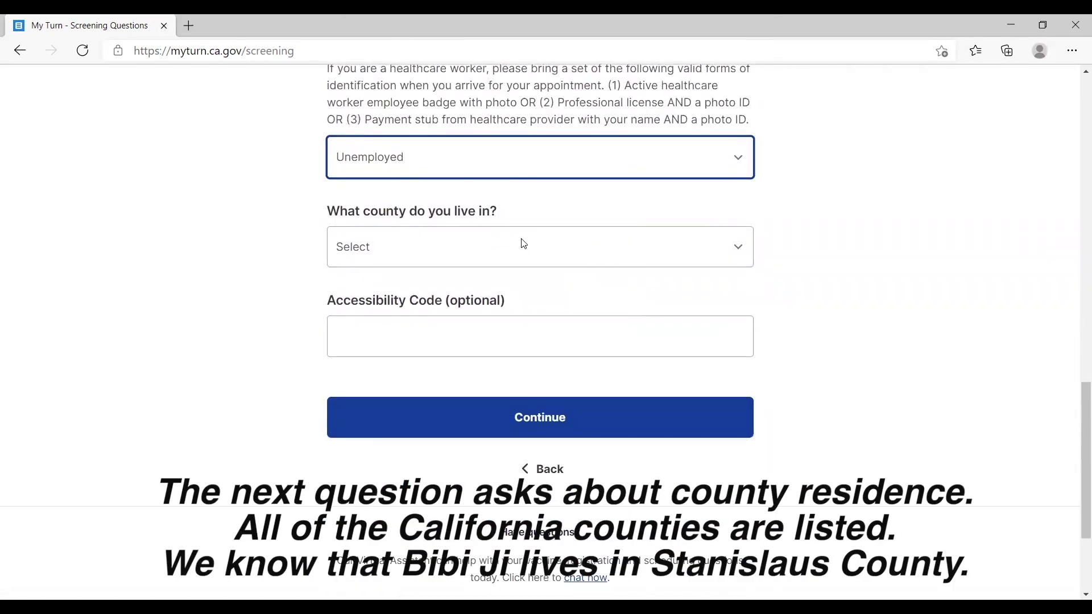
Select Stanislaus as the county of residence.
left_click(476, 254)
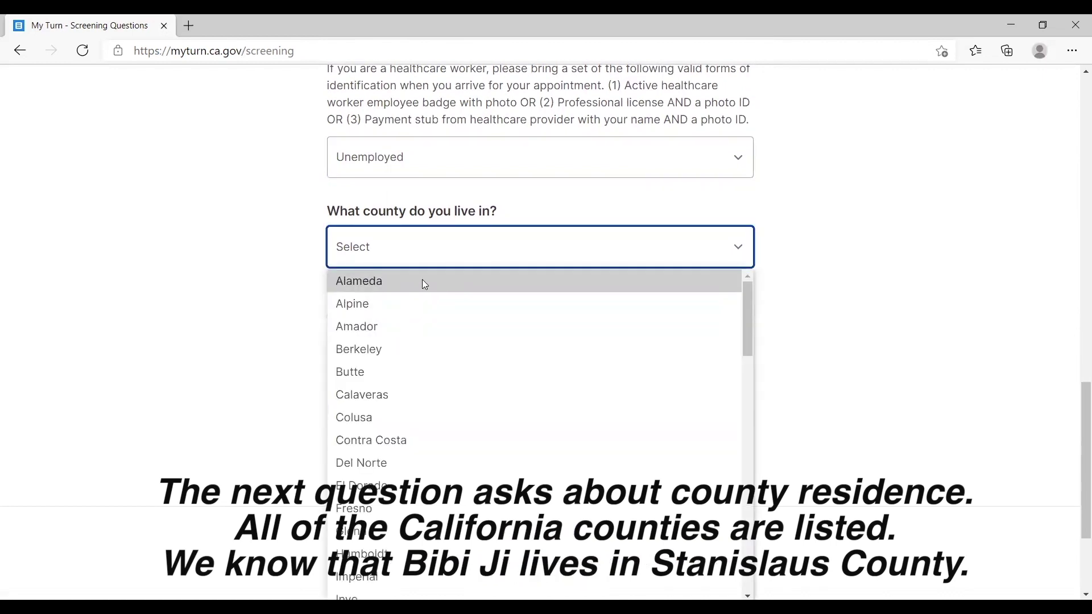
scroll(455, 441, "down", 3)
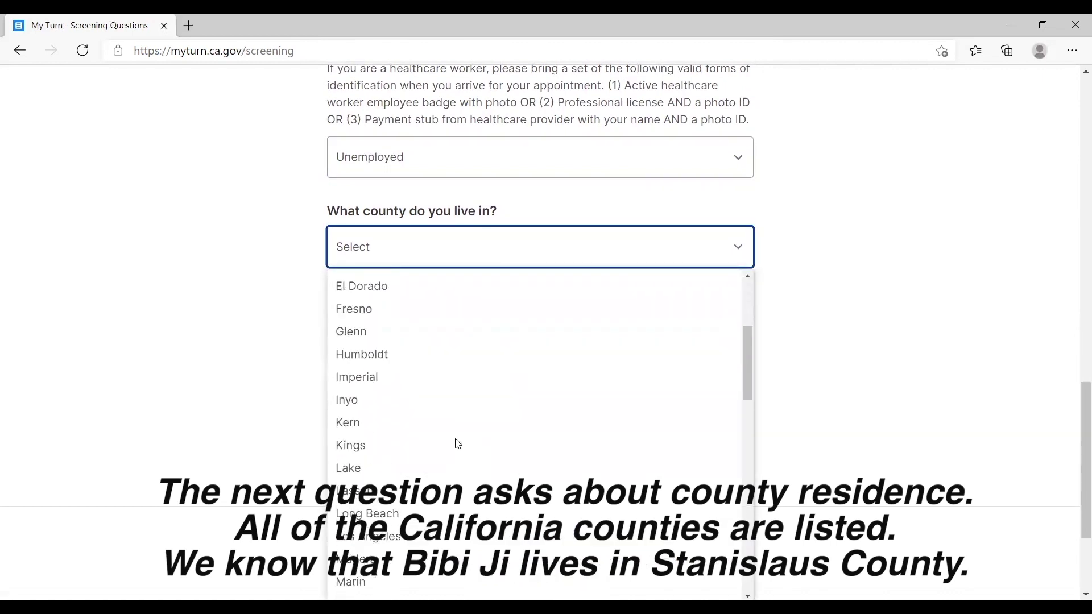
scroll(456, 445, "down", 10)
scroll(453, 449, "down", 3)
left_click(407, 458)
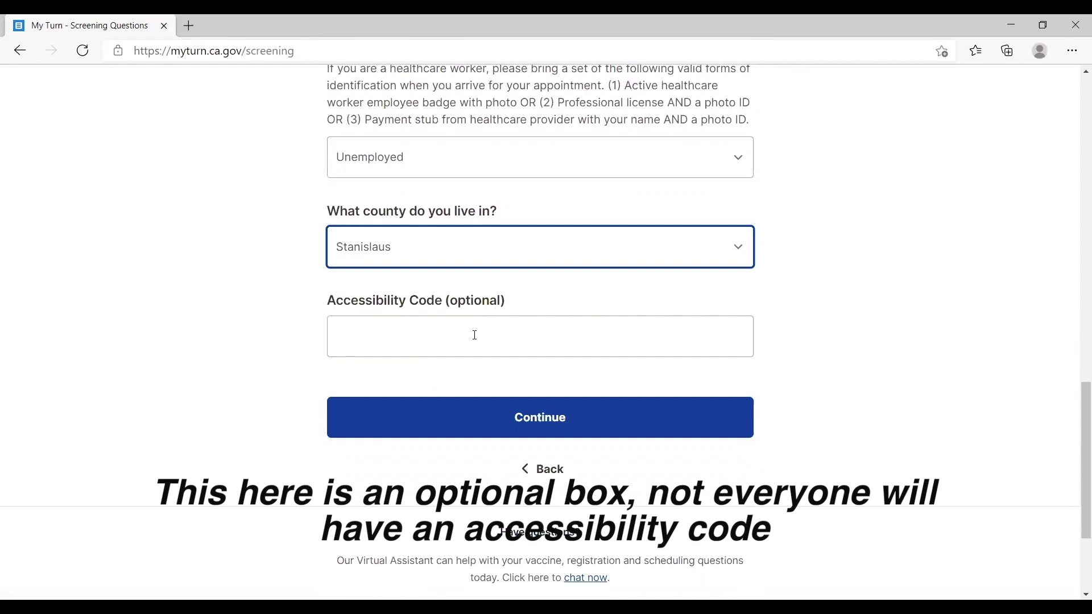
Leave the Accessibility Code empty and submit the screening answers.
left_click_drag(326, 301, 454, 300)
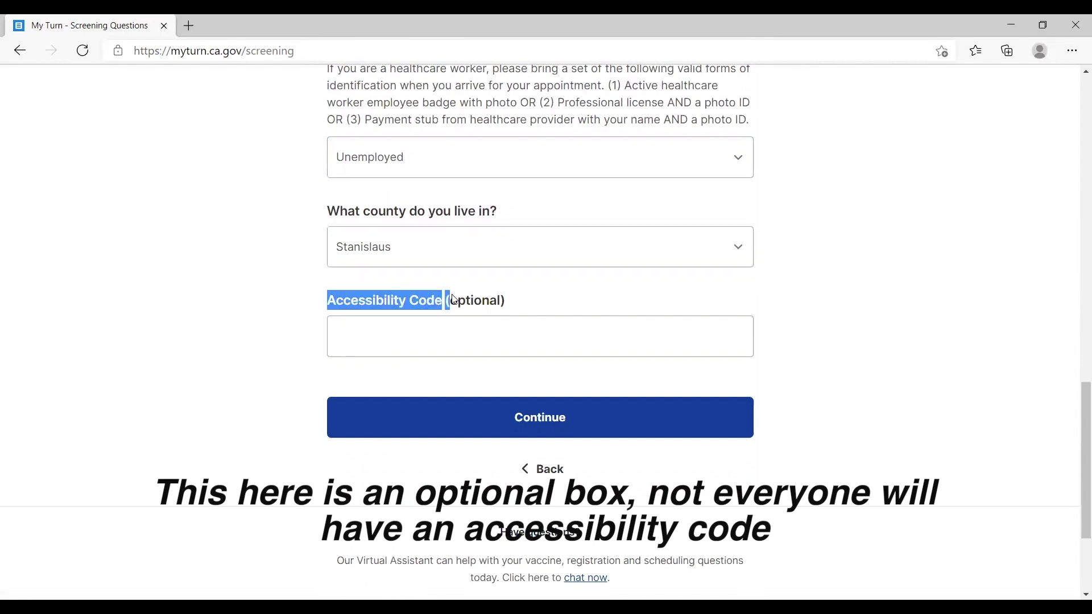
left_click(442, 349)
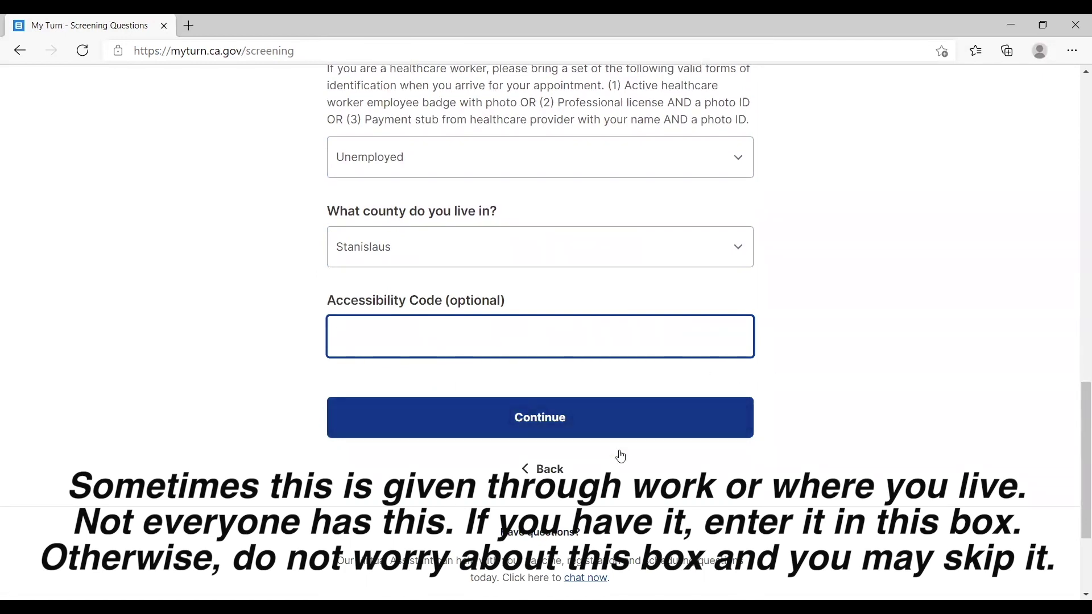
left_click(651, 427)
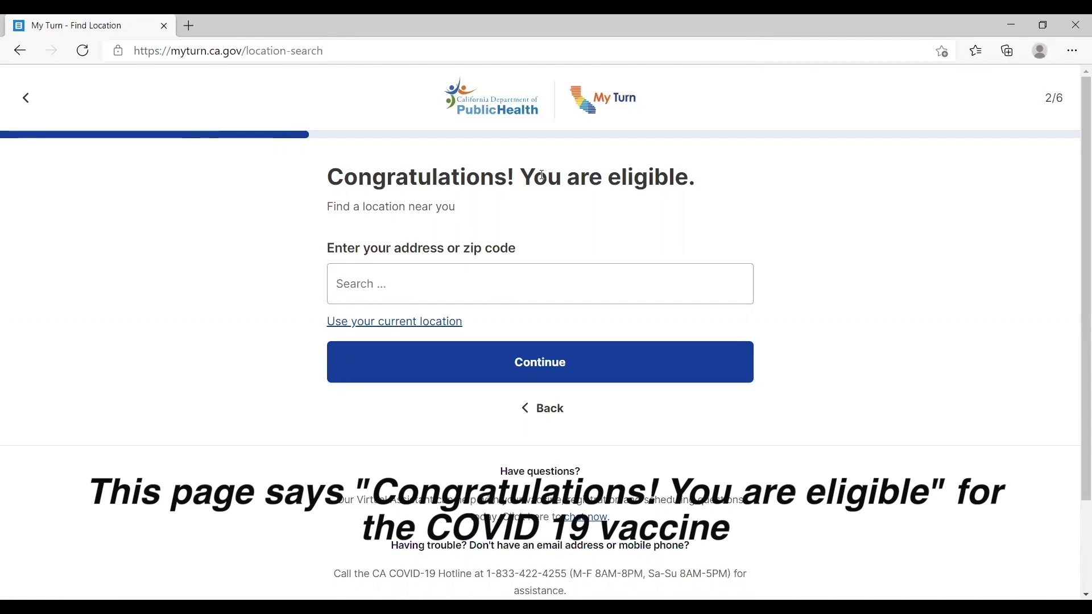
Search locations by zip code 95307, picking the 'Ceres, CA 95307, USA' suggestion.
left_click(461, 302)
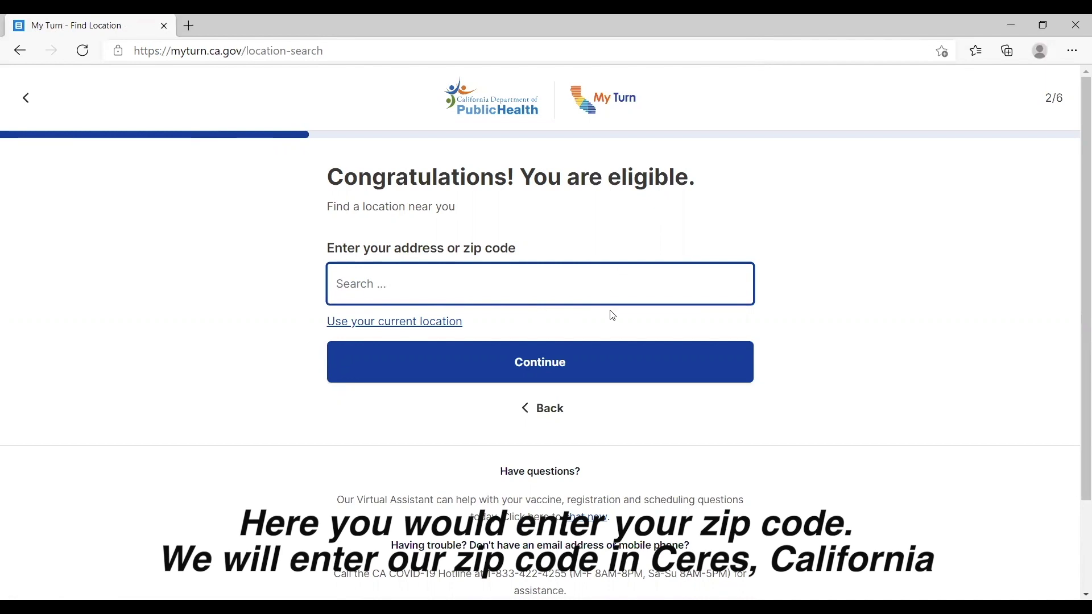
type("95307")
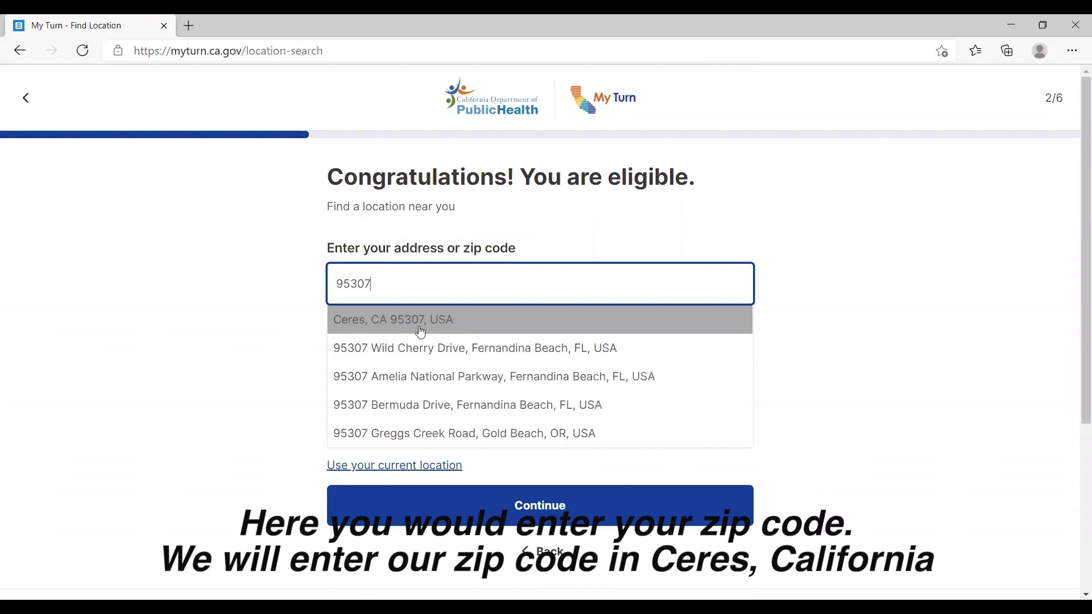
left_click(471, 326)
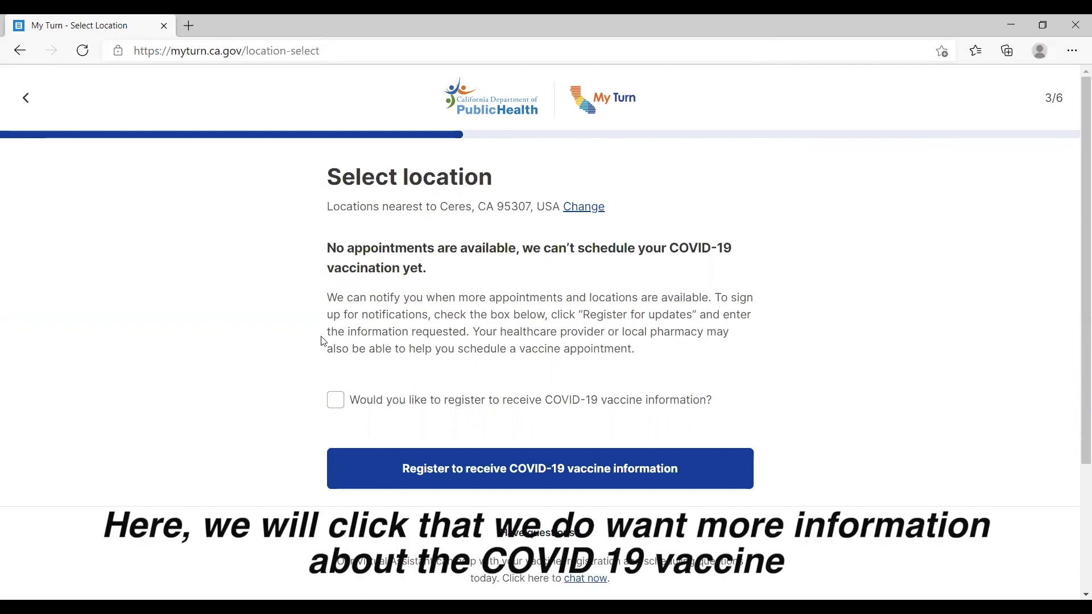
Opt in to vaccine information and enter the person's first and last name.
left_click(336, 400)
scroll(504, 382, "down", 3)
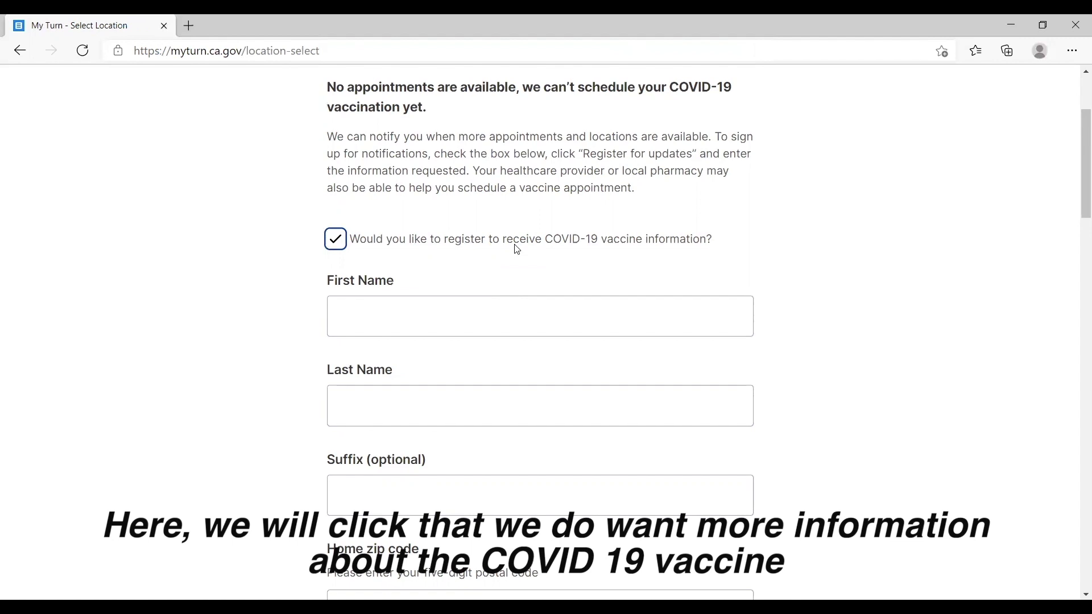
left_click(503, 300)
scroll(700, 311, "down", 2)
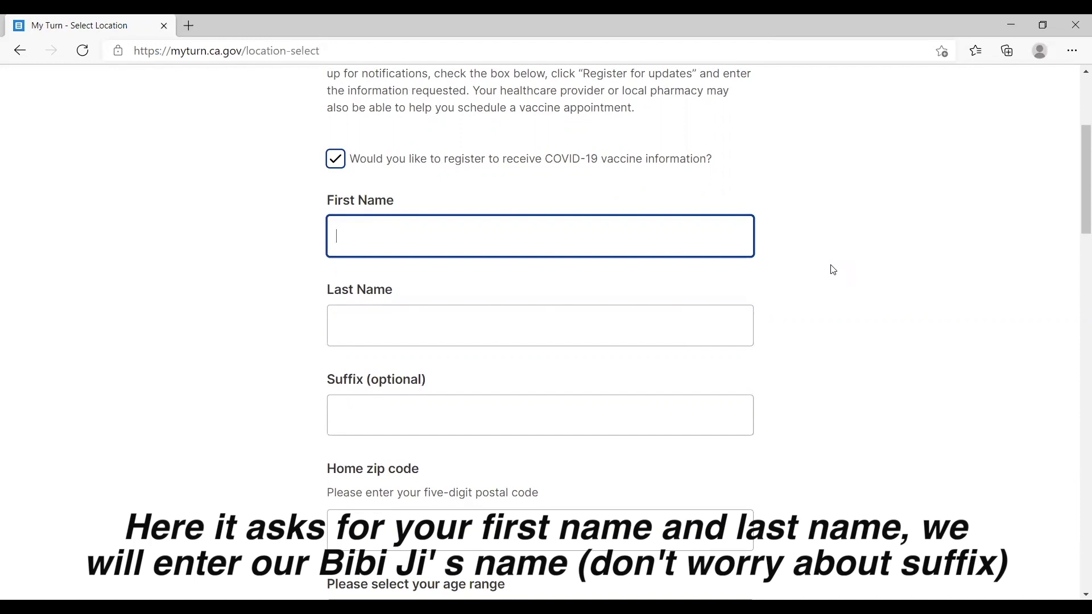
left_click(406, 341)
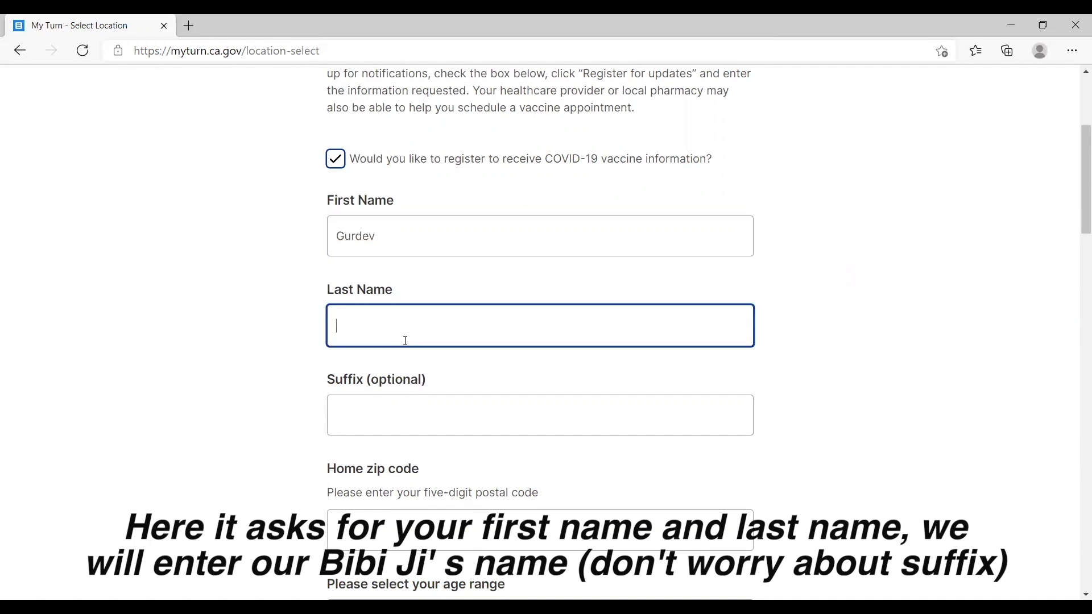
scroll(909, 251, "down", 4)
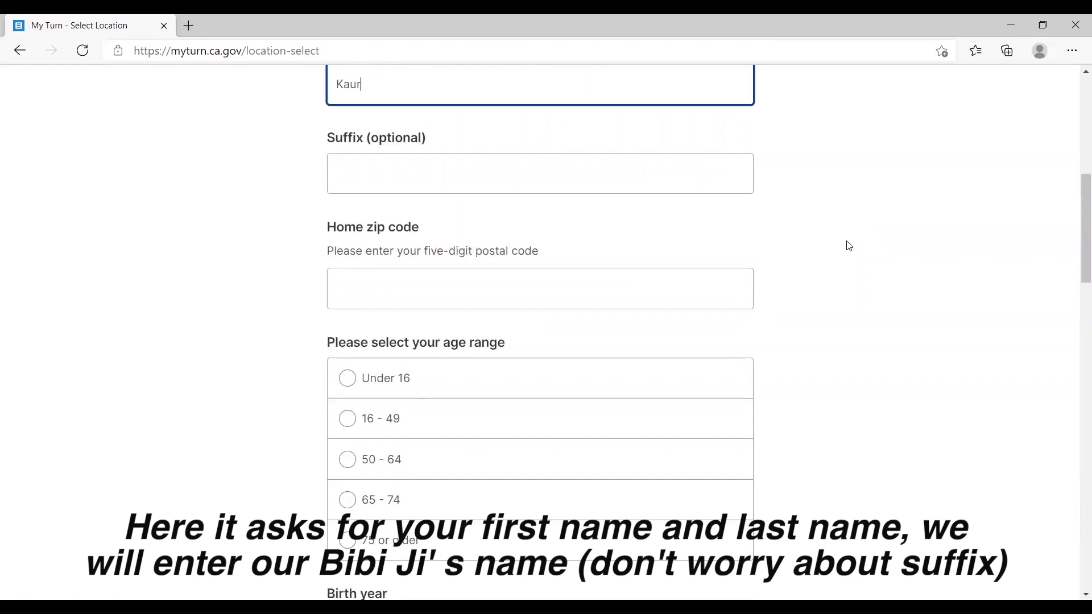
Enter the home zip code and select the 75 or older age range.
left_click(408, 290)
type("95307")
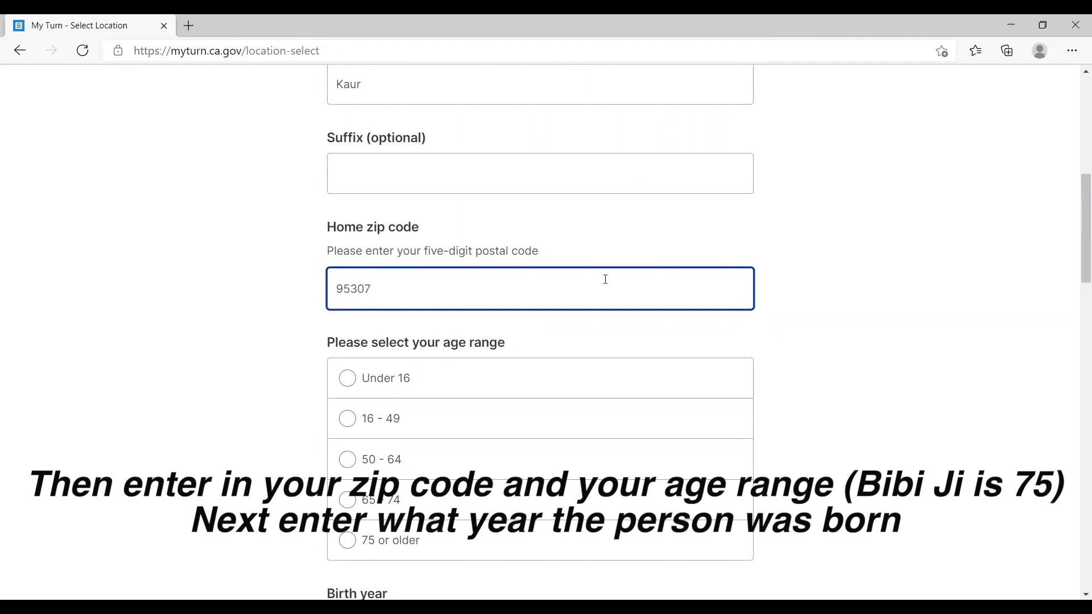
scroll(450, 291, "down", 3)
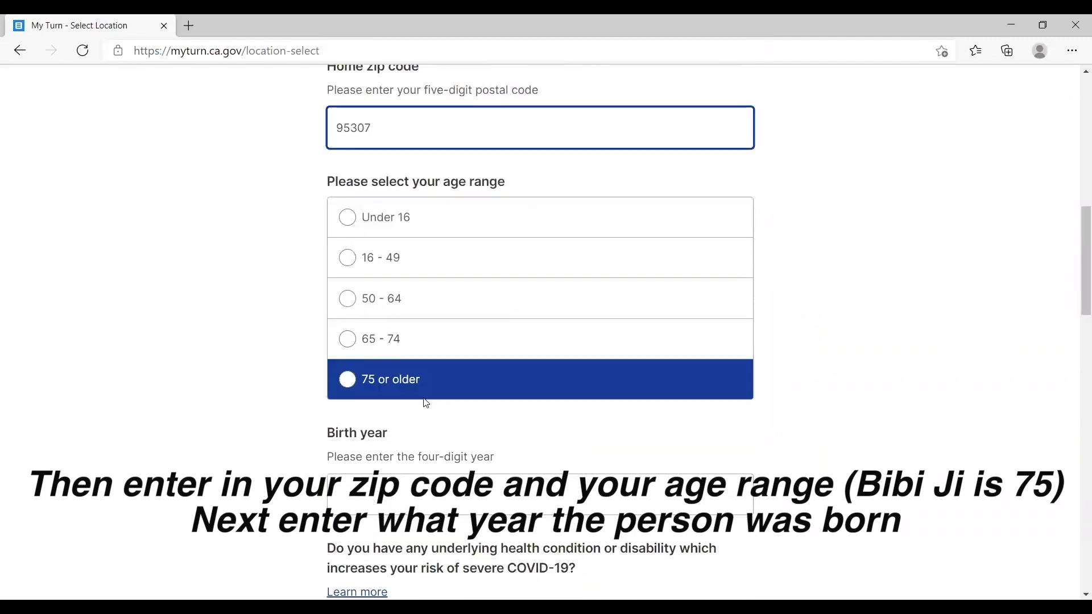
left_click(457, 397)
left_click(436, 376)
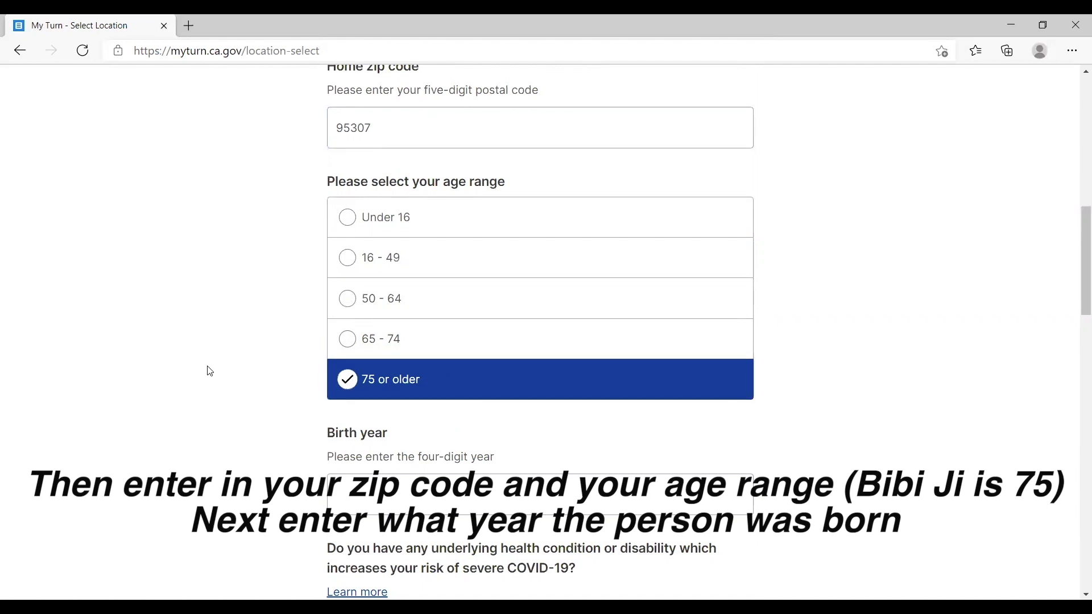
scroll(207, 370, "down", 3)
Enter birth year 1946 and answer Yes to having an underlying health condition.
left_click(369, 345)
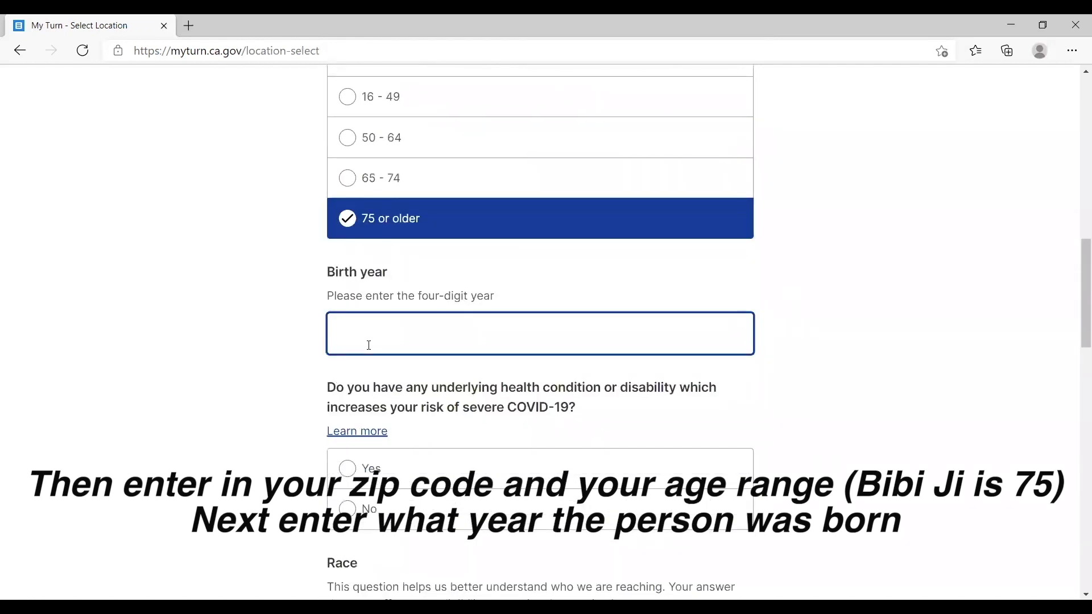
type("1946")
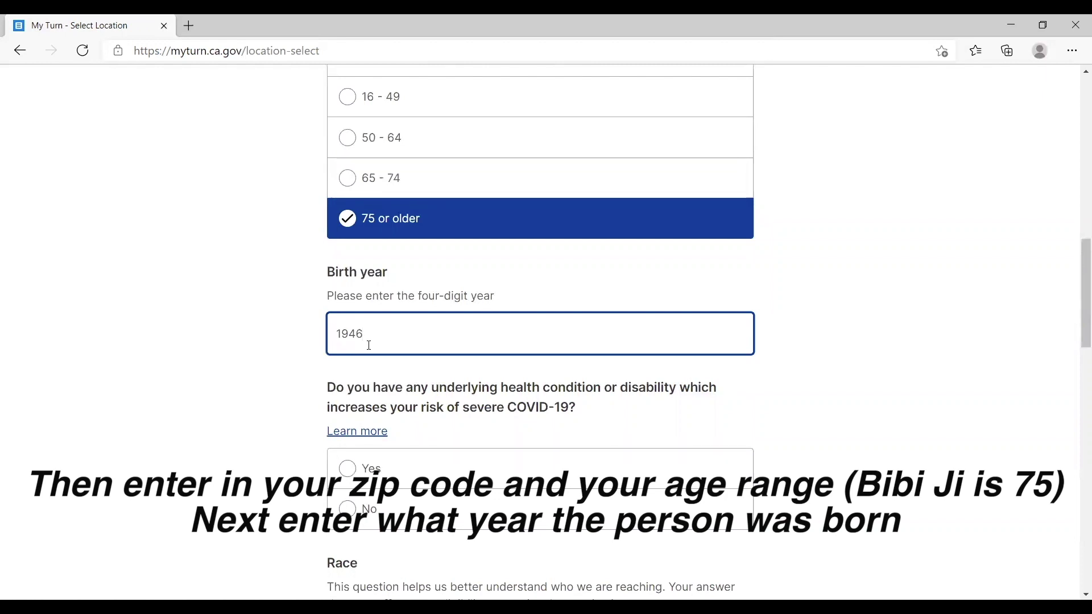
scroll(263, 312, "down", 3)
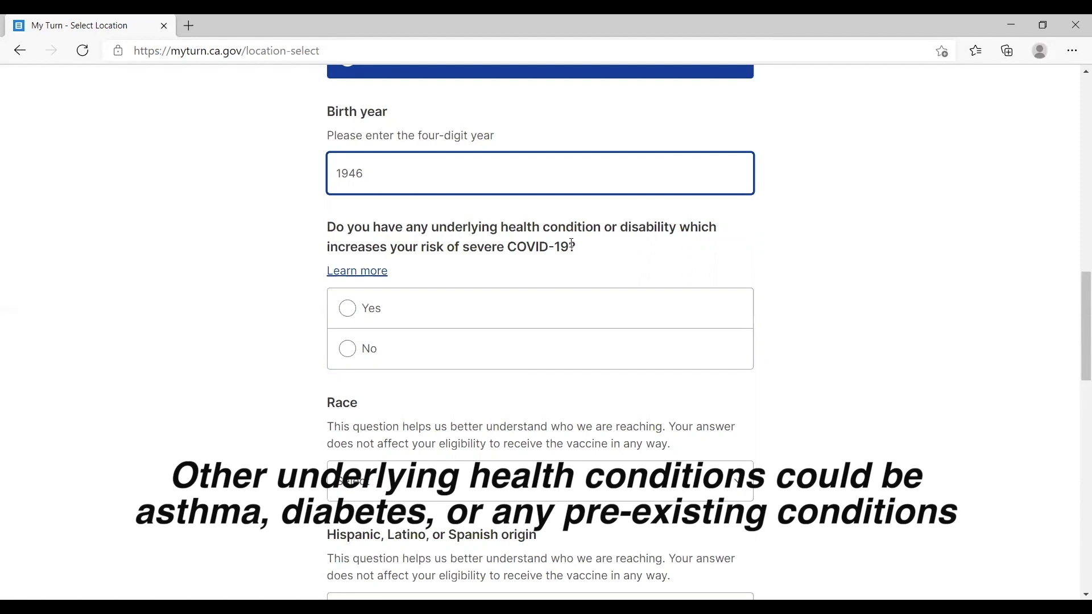
left_click(360, 312)
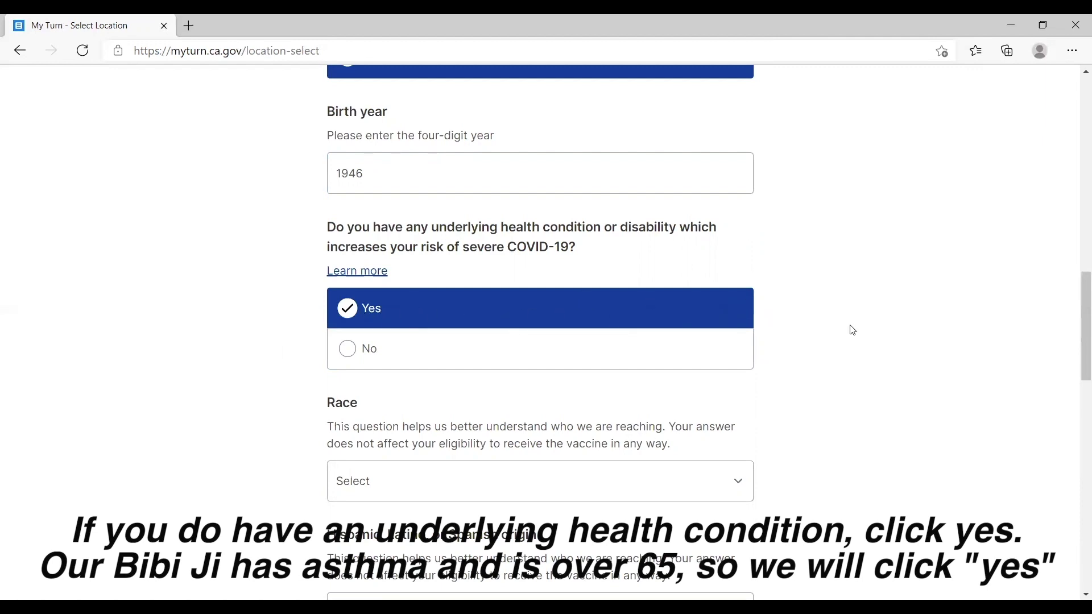
scroll(852, 330, "down", 1)
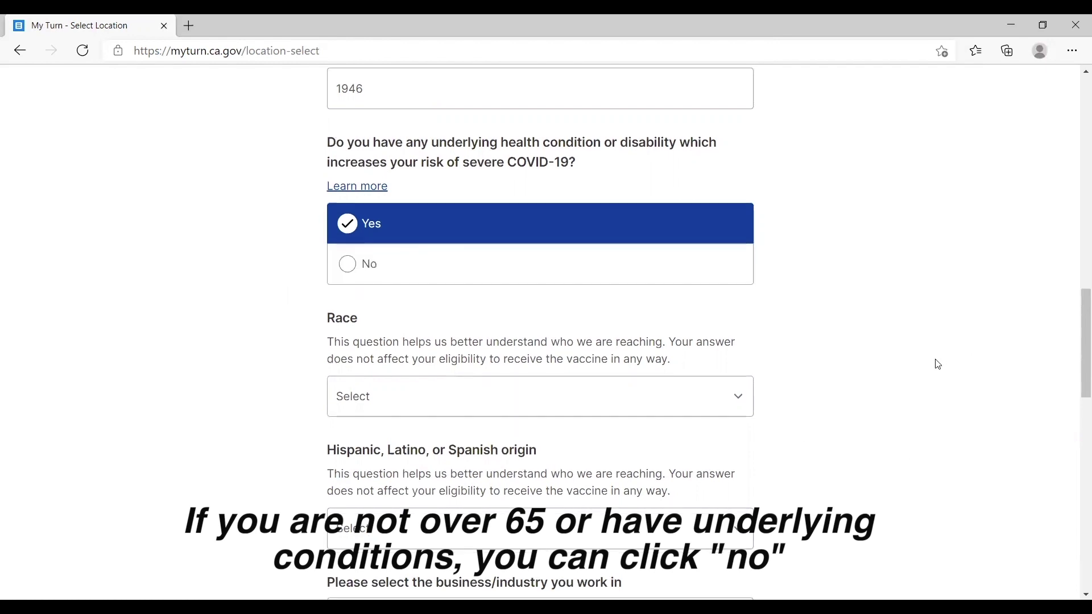
scroll(933, 362, "down", 3)
Set race to Asian Indian and origin to Not of Hispanic, Latino, or Spanish origin.
left_click(679, 163)
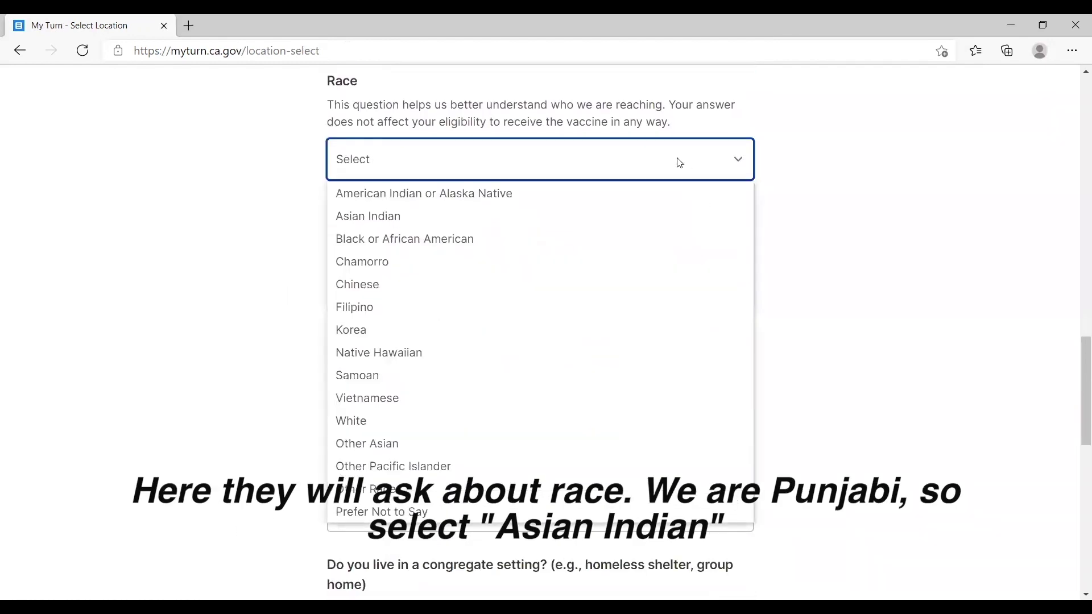
left_click(426, 219)
left_click(355, 171)
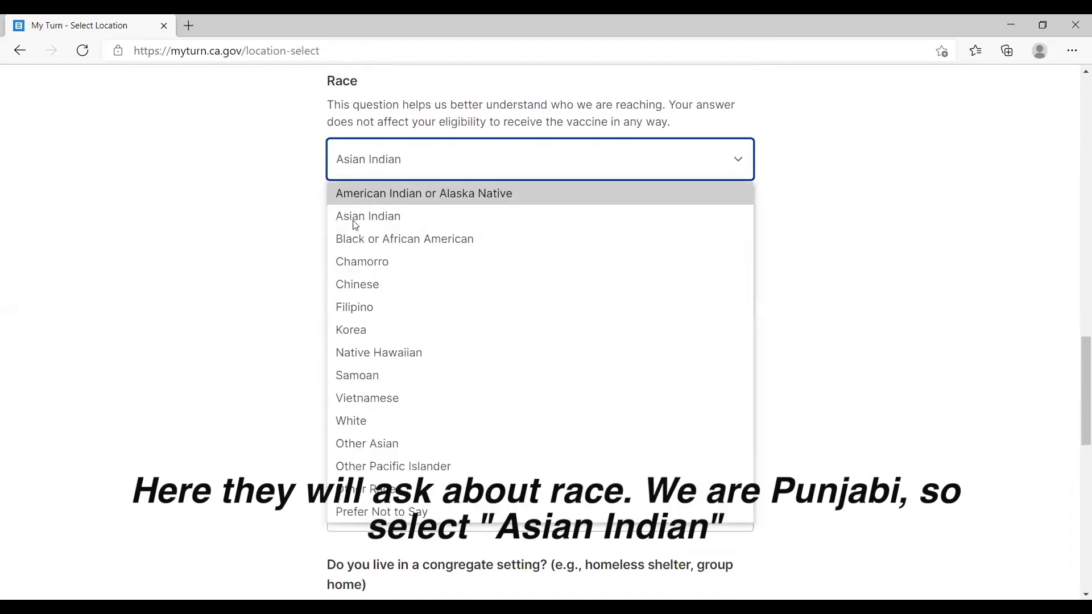
left_click(365, 224)
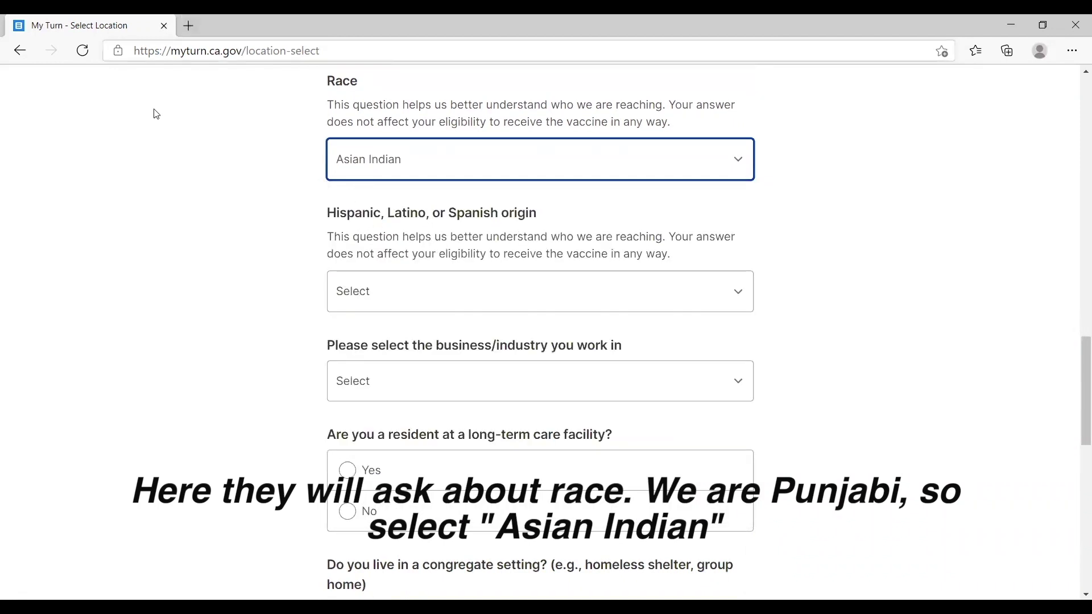
scroll(245, 330, "down", 1)
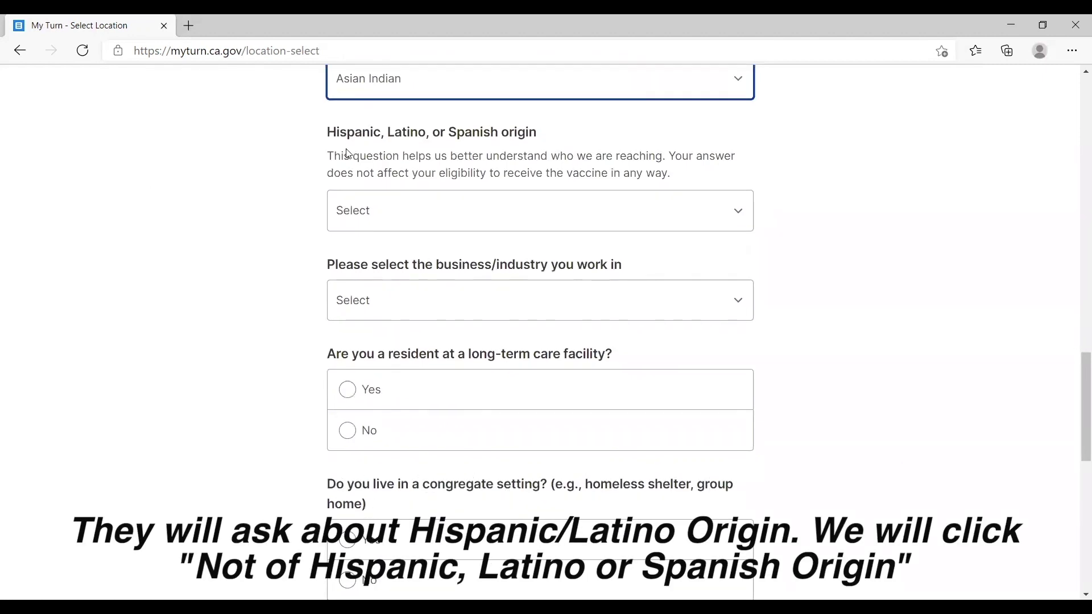
left_click(353, 214)
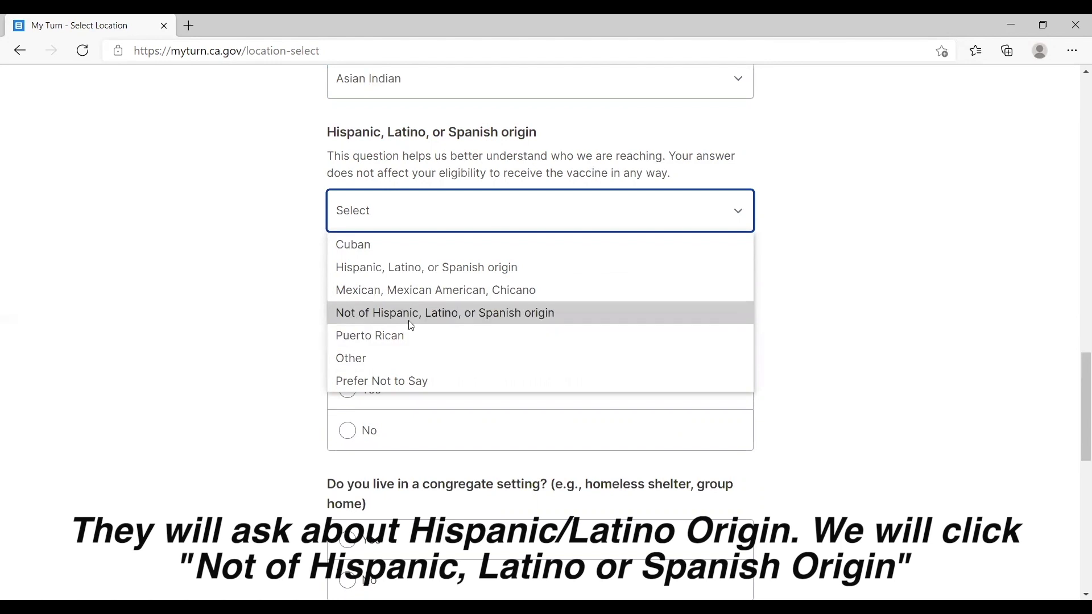
left_click(488, 315)
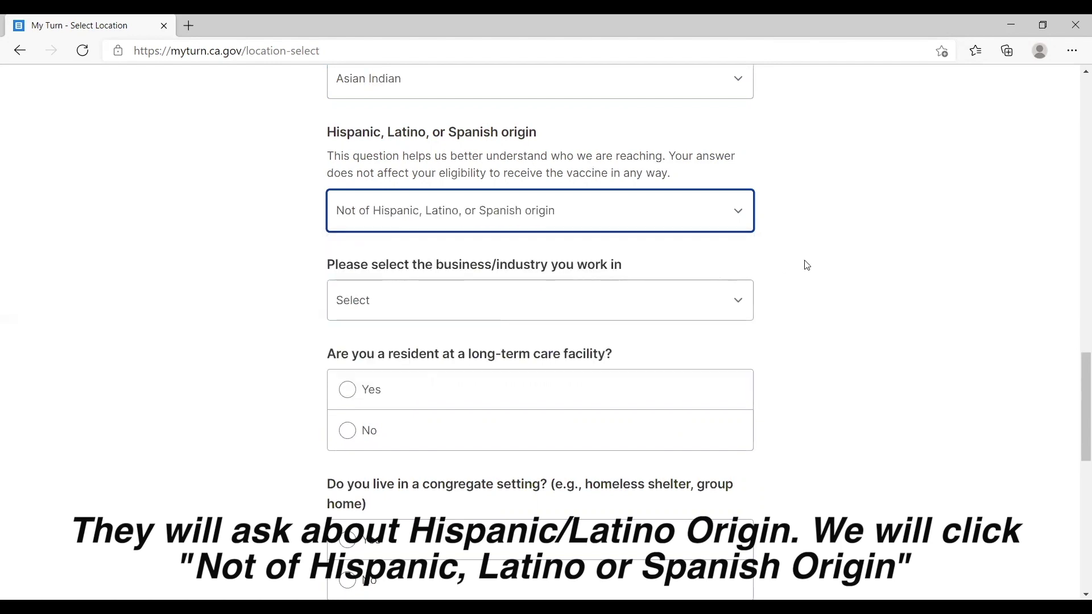
scroll(807, 265, "down", 3)
Choose Unemployed for industry and answer No to long-term care and congregate living.
left_click(693, 157)
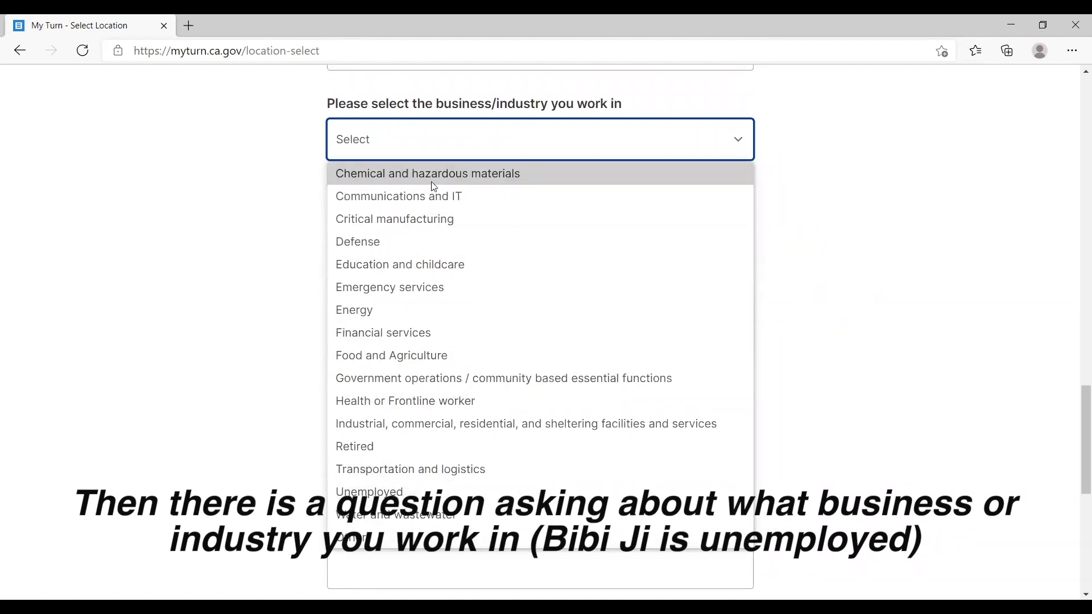
left_click(396, 492)
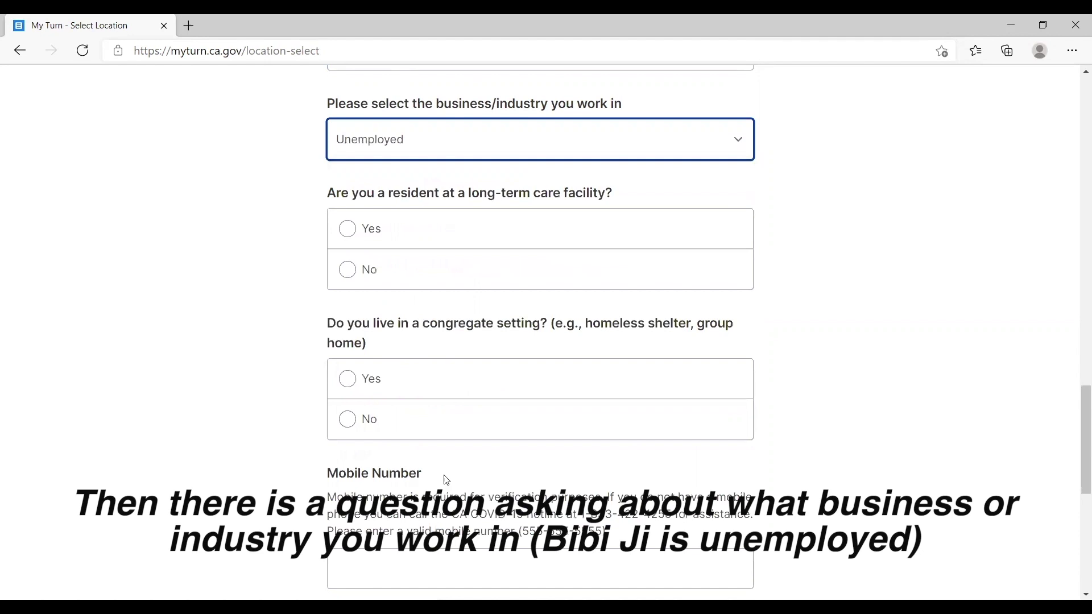
scroll(845, 369, "down", 1)
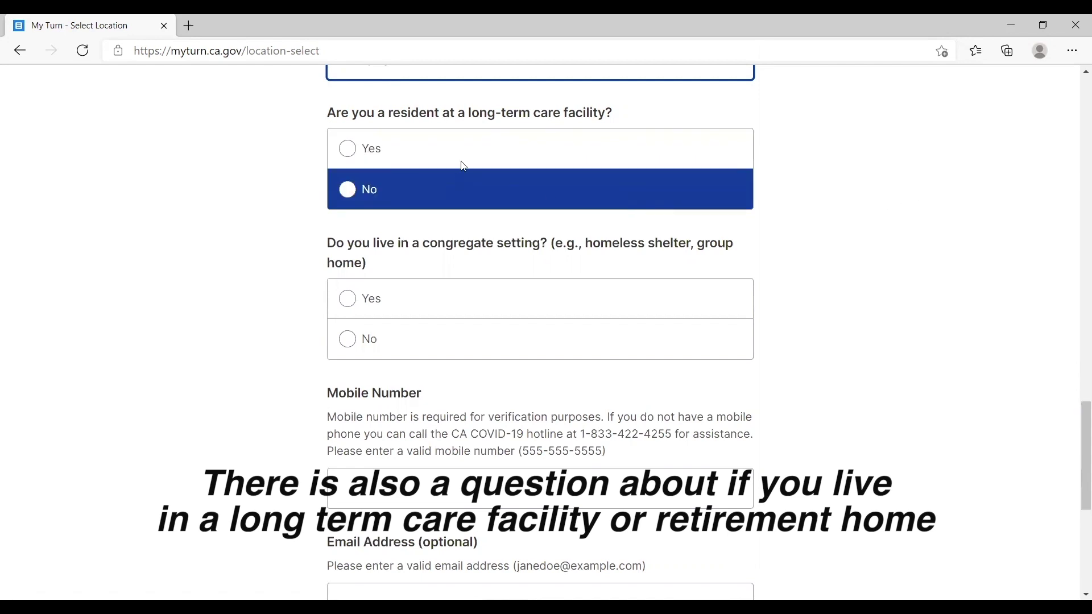
left_click(432, 200)
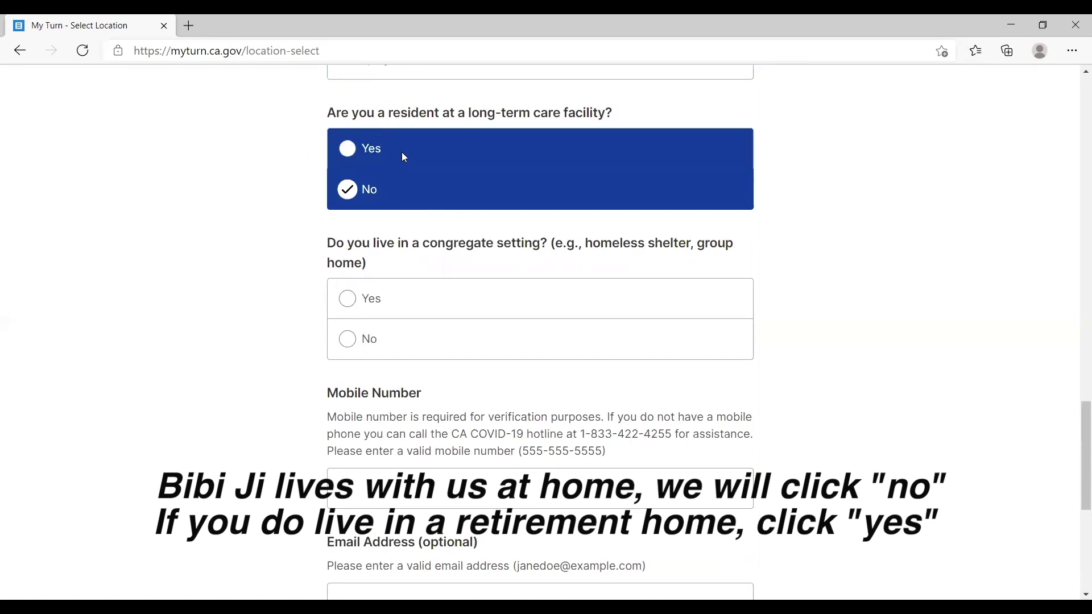
scroll(223, 376, "down", 3)
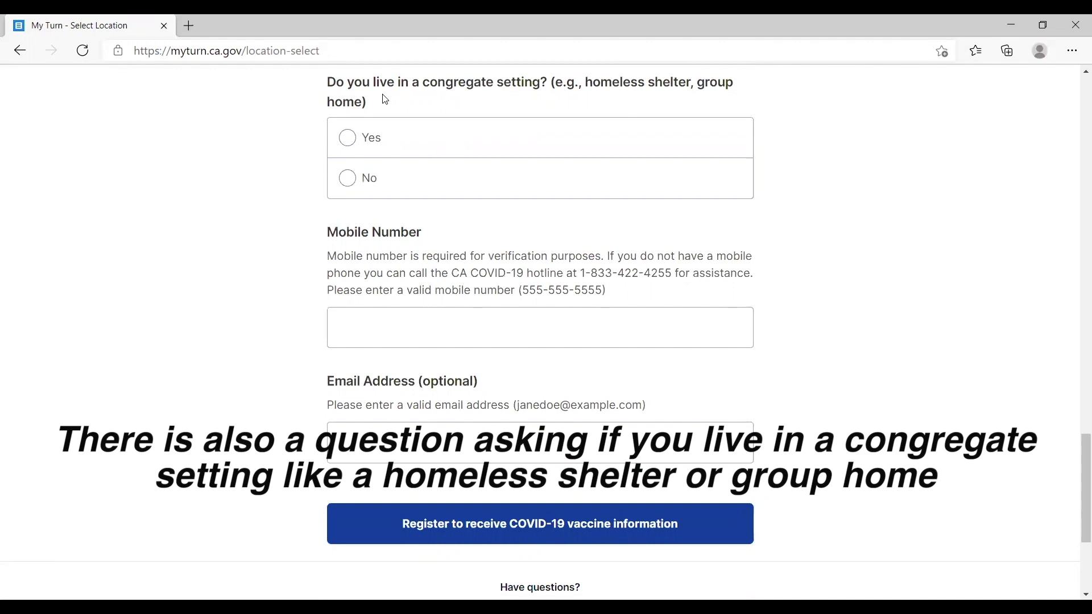
left_click(407, 137)
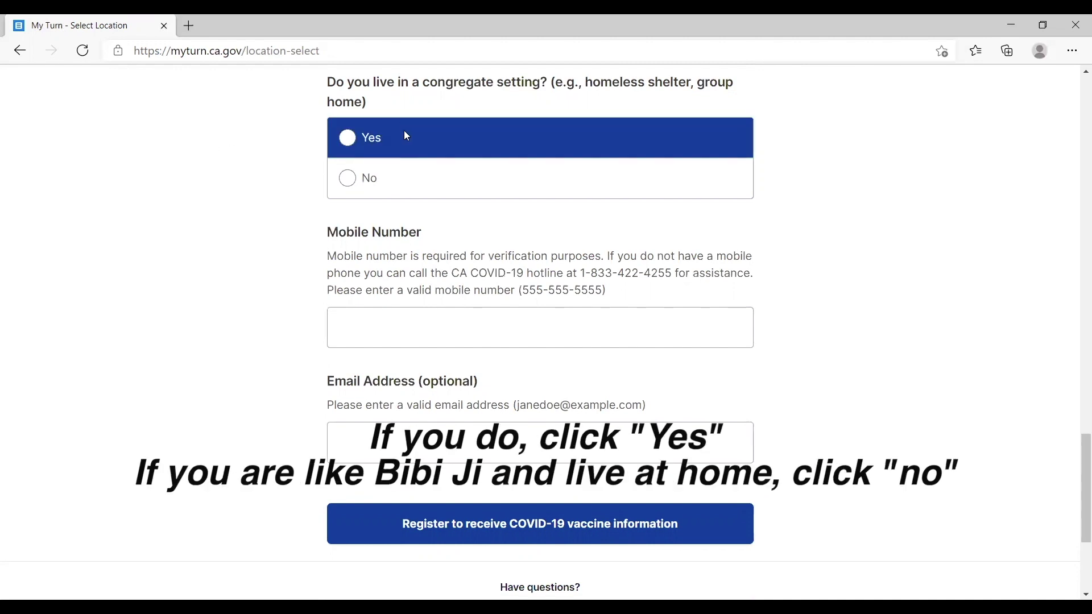
left_click(394, 190)
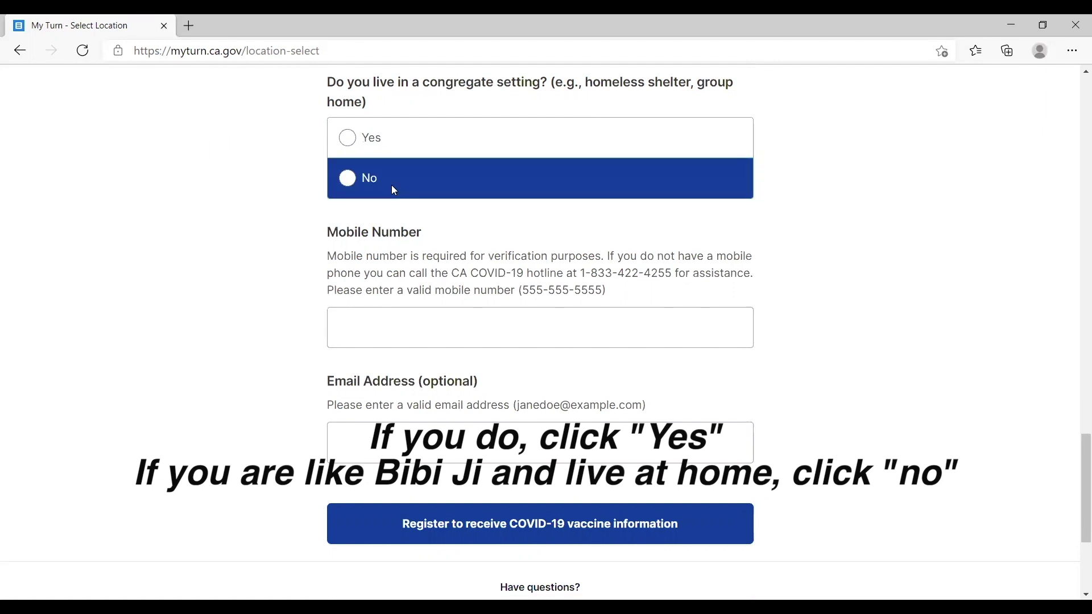
left_click(391, 185)
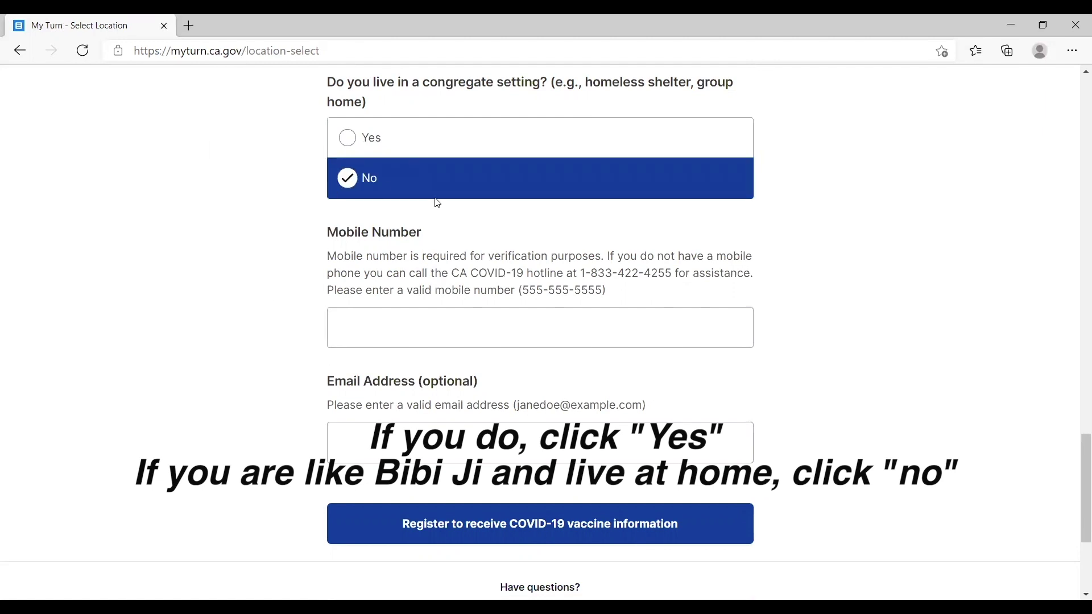
left_click(510, 338)
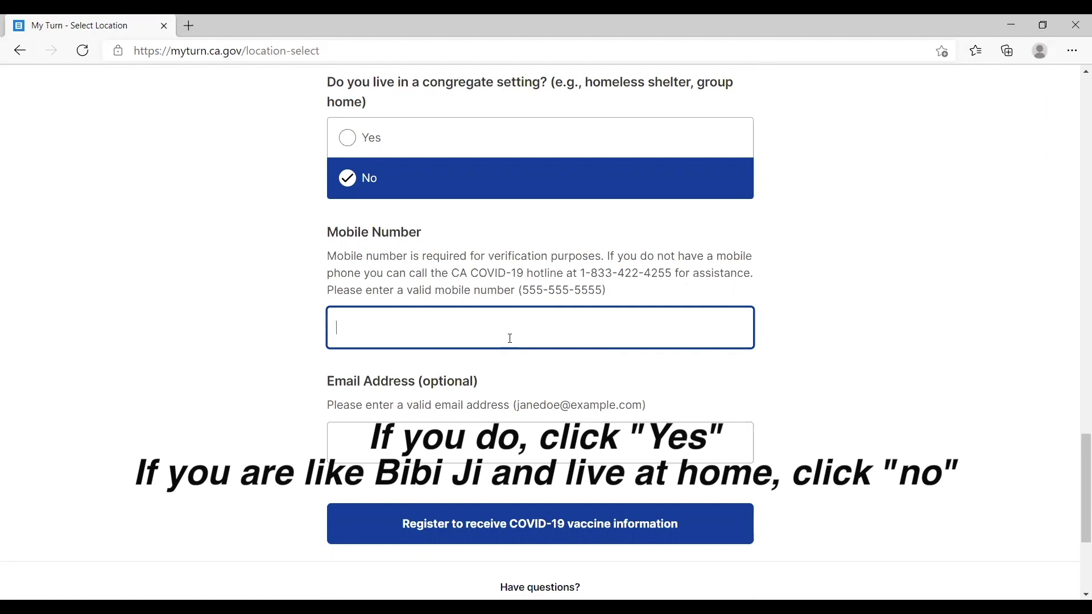
Enter the mobile phone number, leave email blank, and submit the vaccine-update registration.
scroll(233, 415, "down", 1)
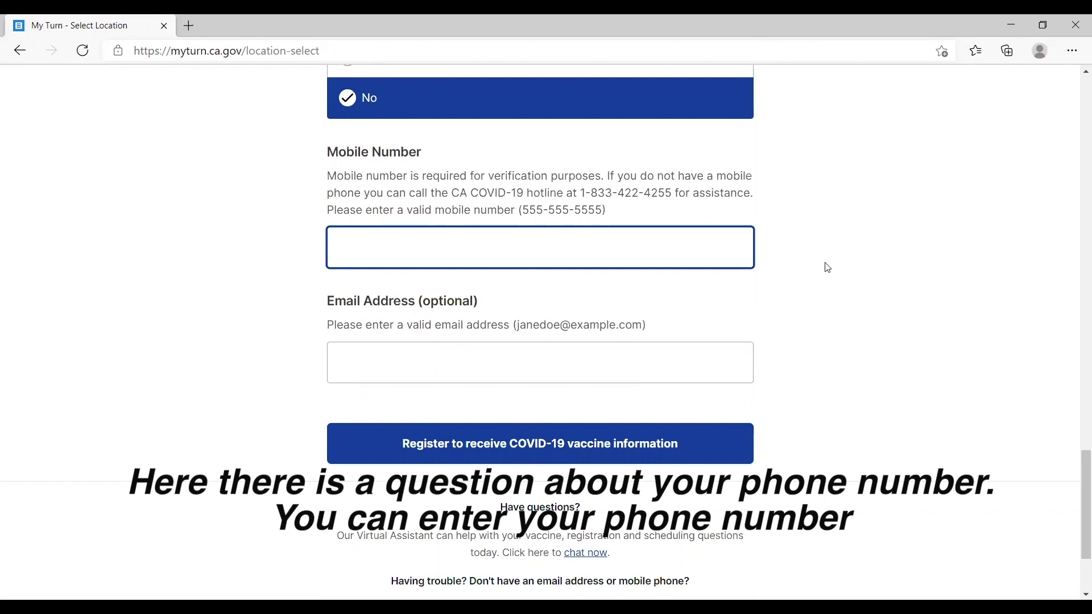
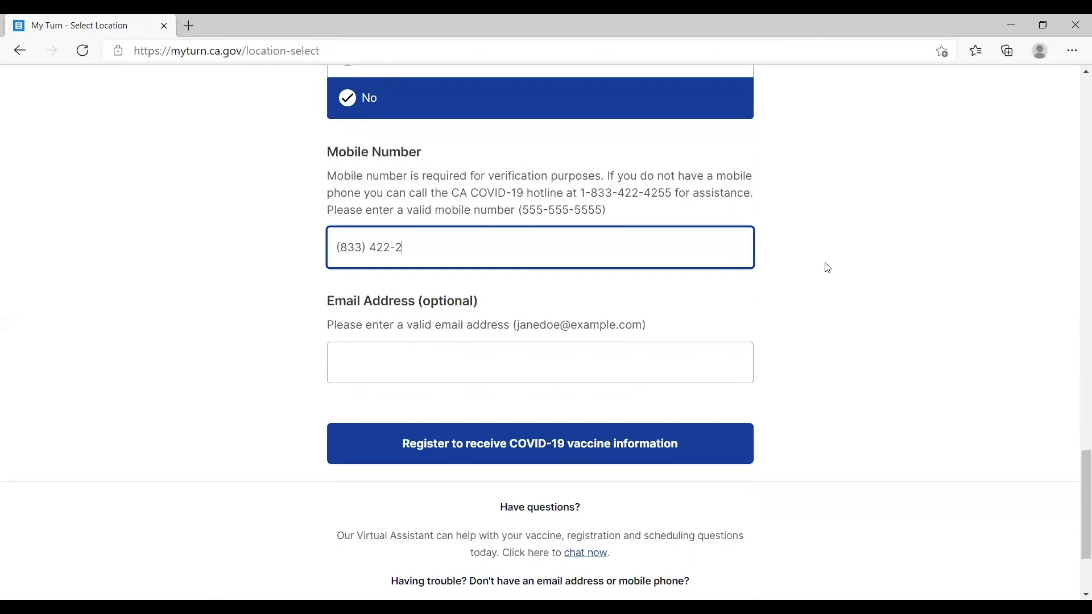
left_click(541, 373)
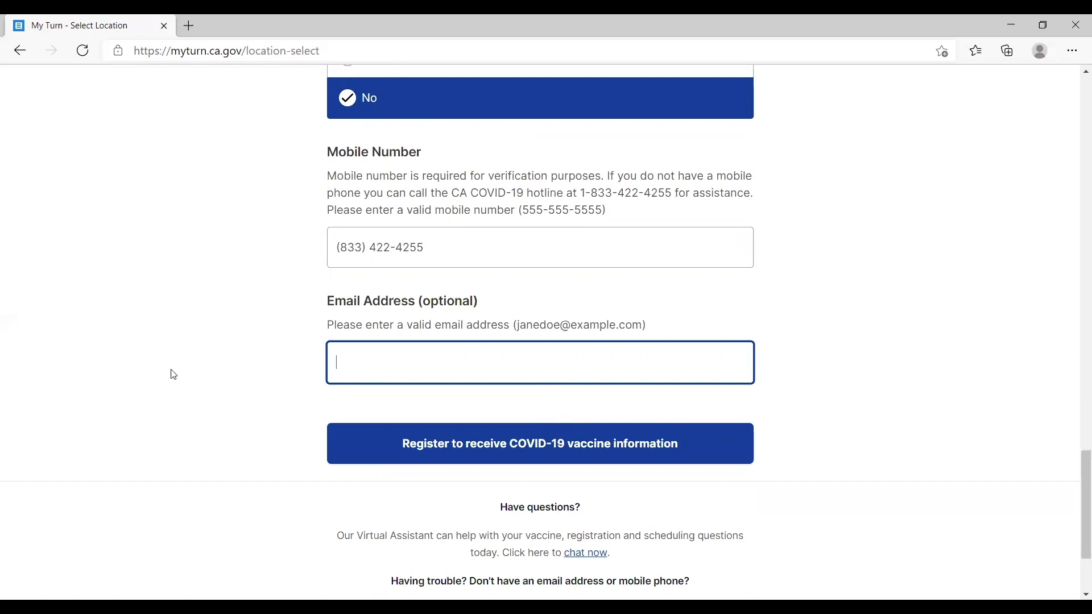
scroll(207, 336, "down", 3)
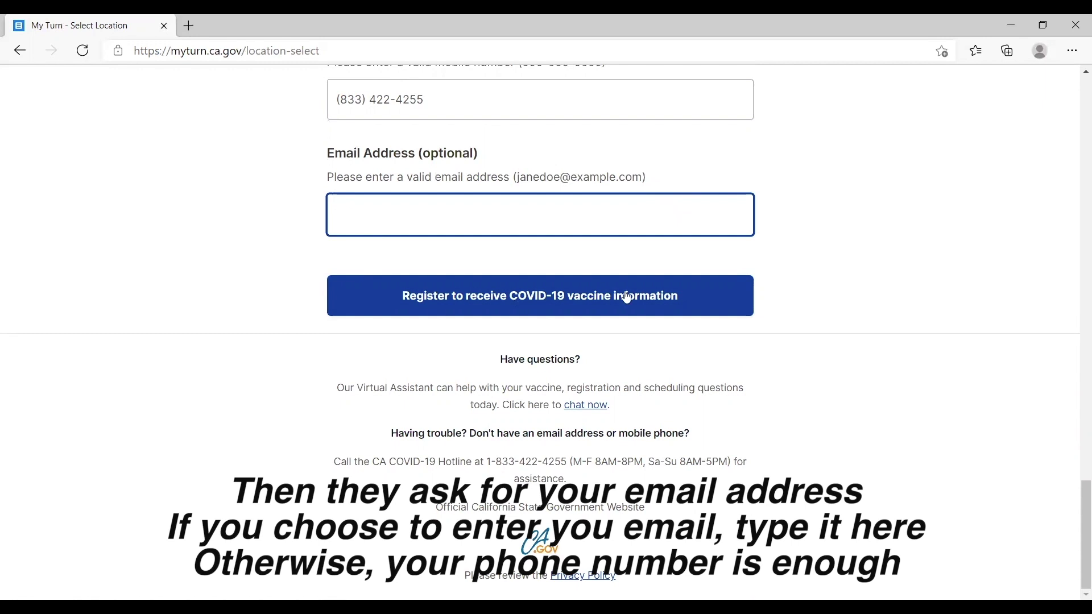
scroll(1077, 196, "up", 3)
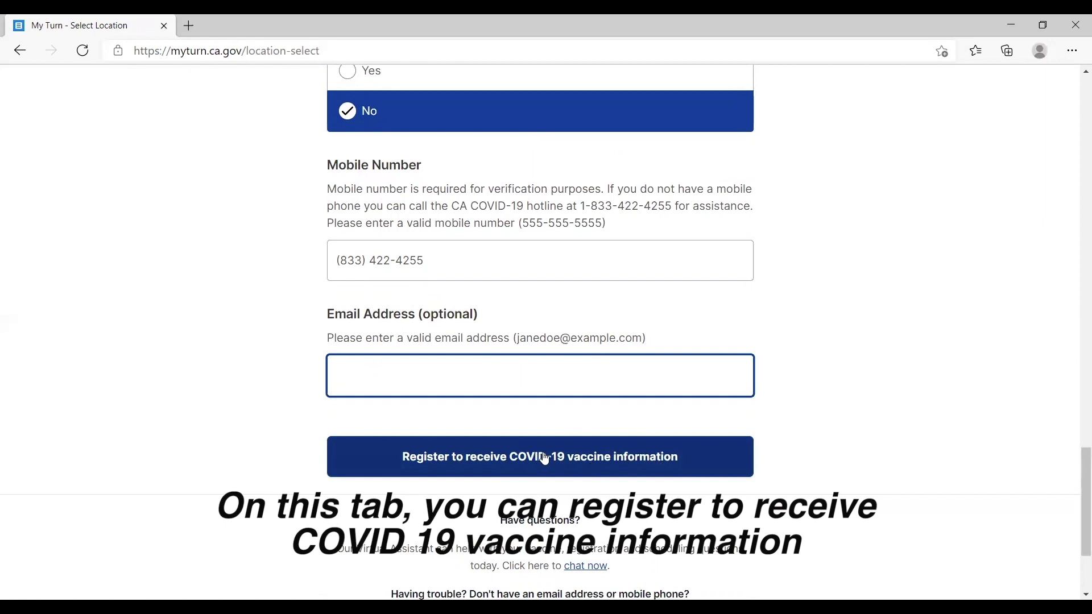
left_click(619, 465)
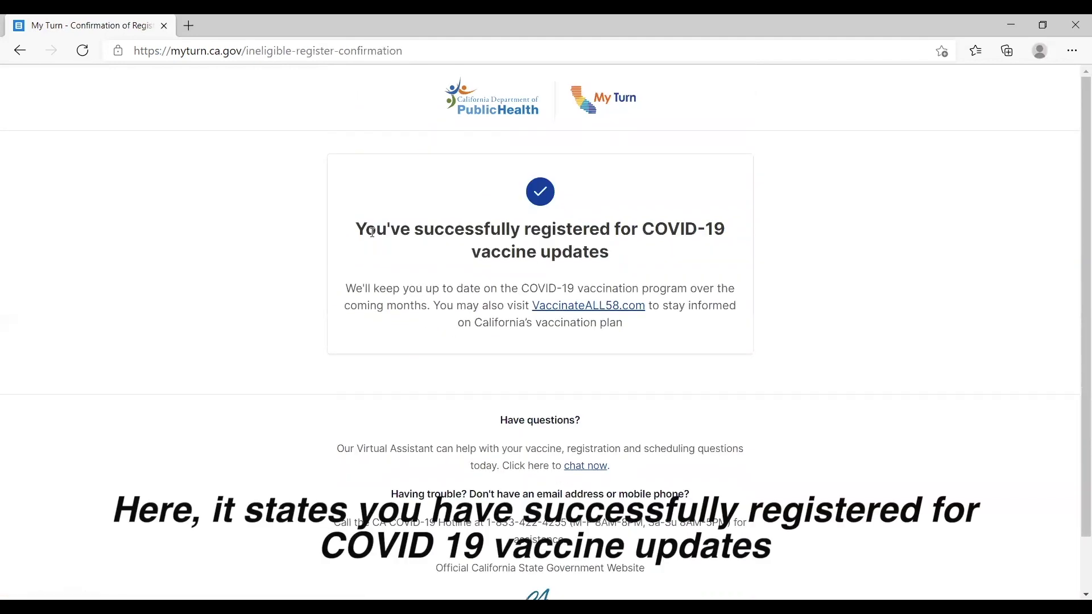
Review the 'You've successfully registered for COVID-19 vaccine updates' confirmation message.
left_click_drag(367, 231, 729, 251)
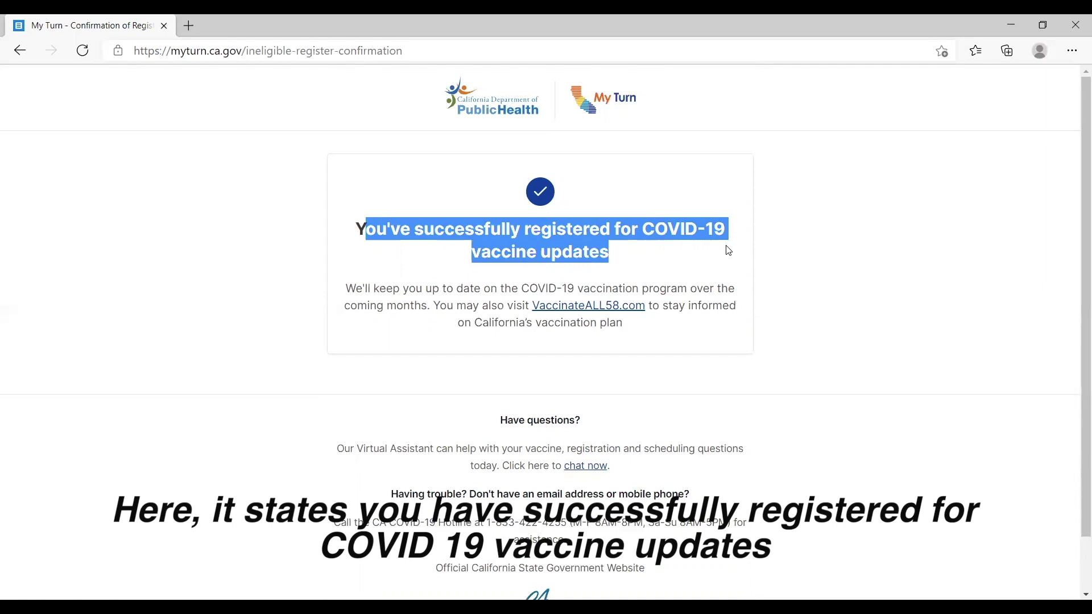
scroll(711, 284, "down", 1)
left_click(439, 185)
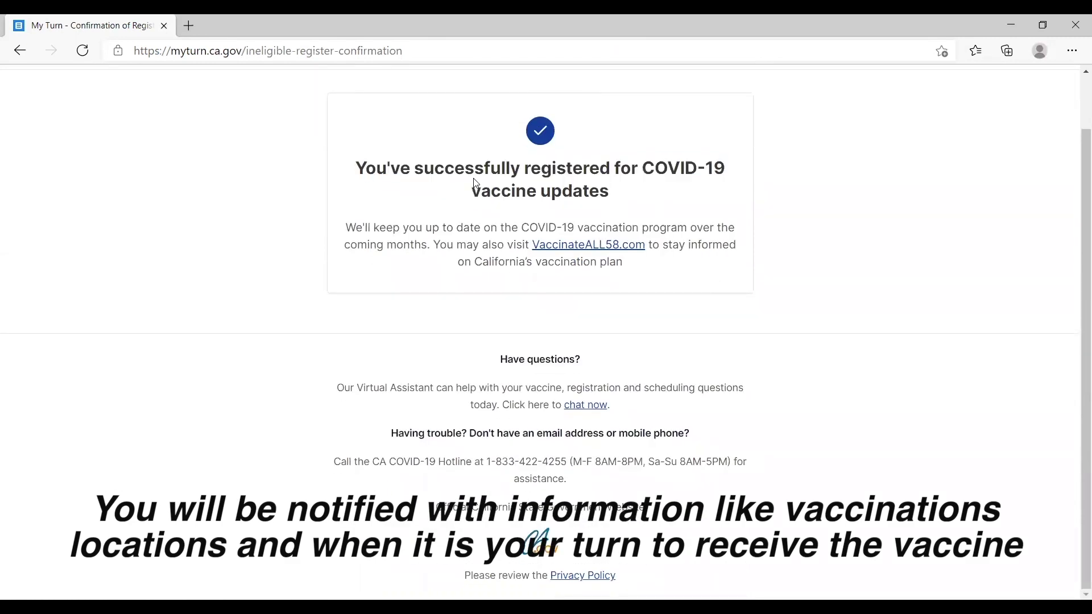
scroll(847, 375, "up", 1)
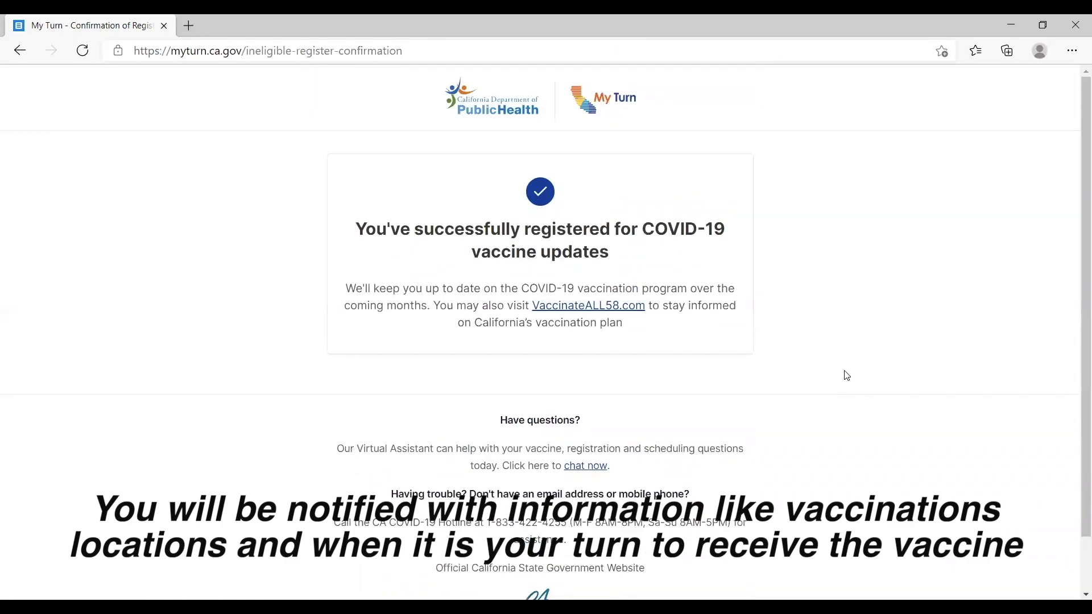